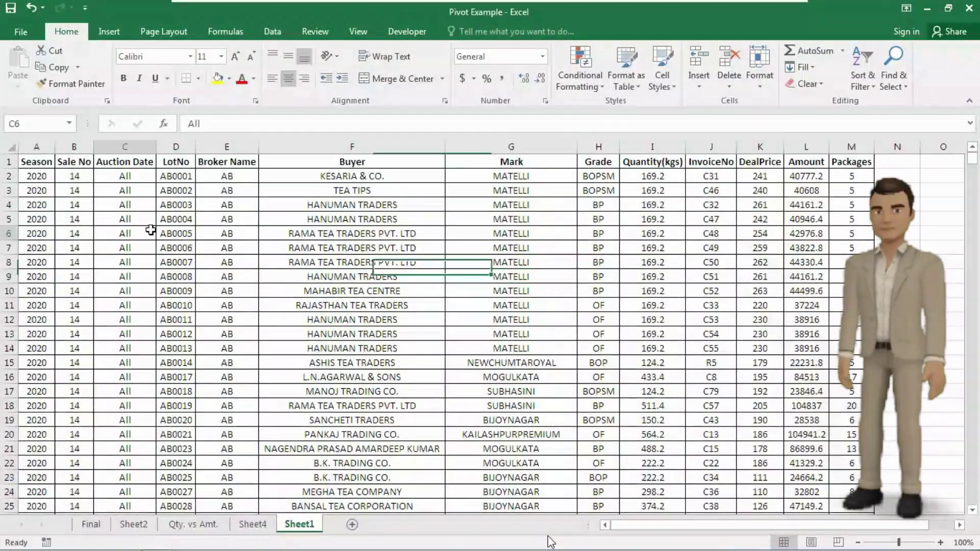
# Paste the TECHNICAL PORTAL banner, pivot chart and Sale No slicer onto Sheet2.
pyautogui.click(227, 233)
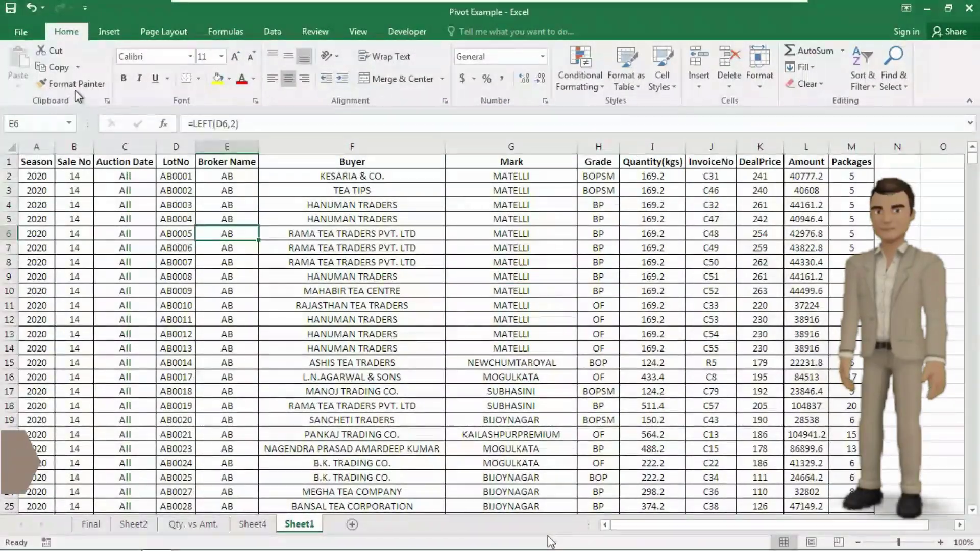
pyautogui.click(108, 31)
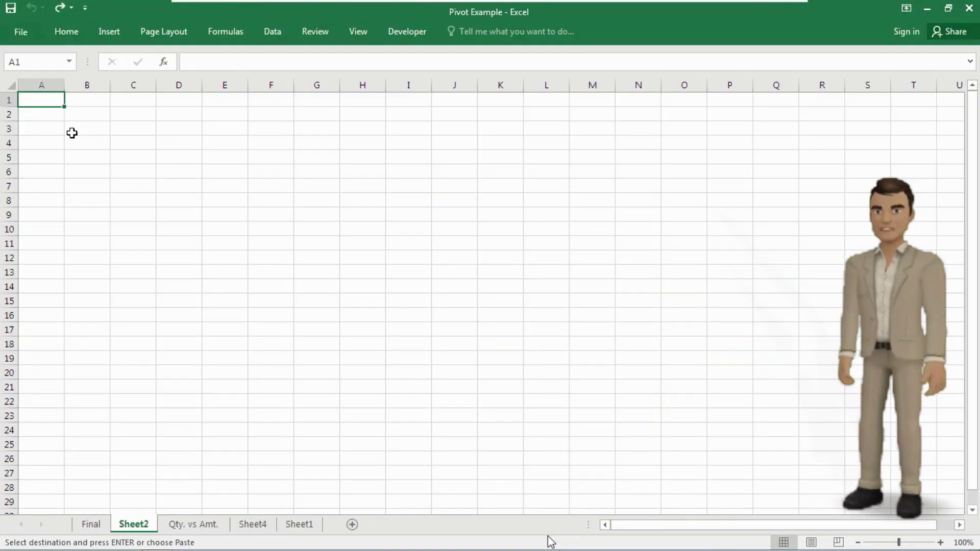
pyautogui.hotkey('ctrl', 'v')
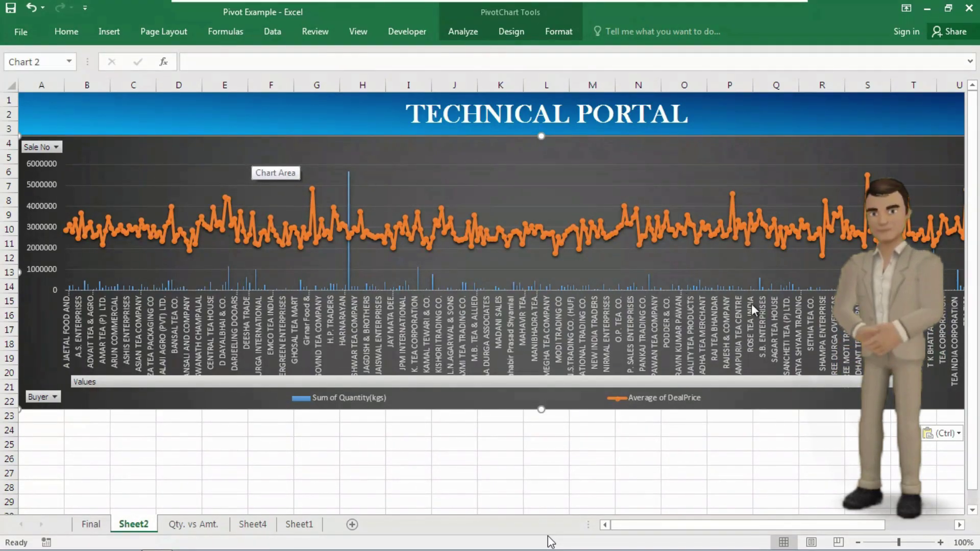
pyautogui.hotkey('ctrl', 'v')
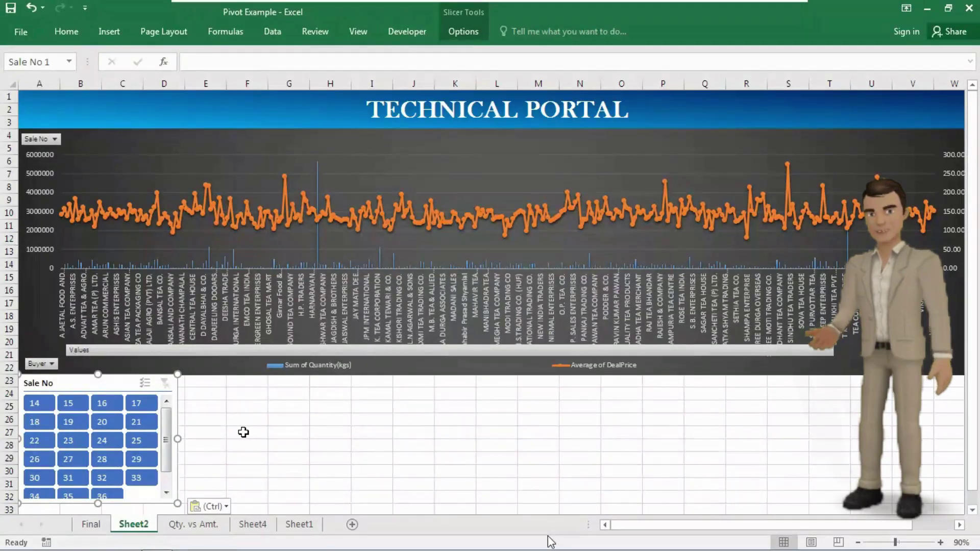
# Add the Grade slicer, the Broker Name slicer at K23, and the sale-number pivot chart beside them.
pyautogui.click(204, 381)
pyautogui.hotkey('ctrl', 'v')
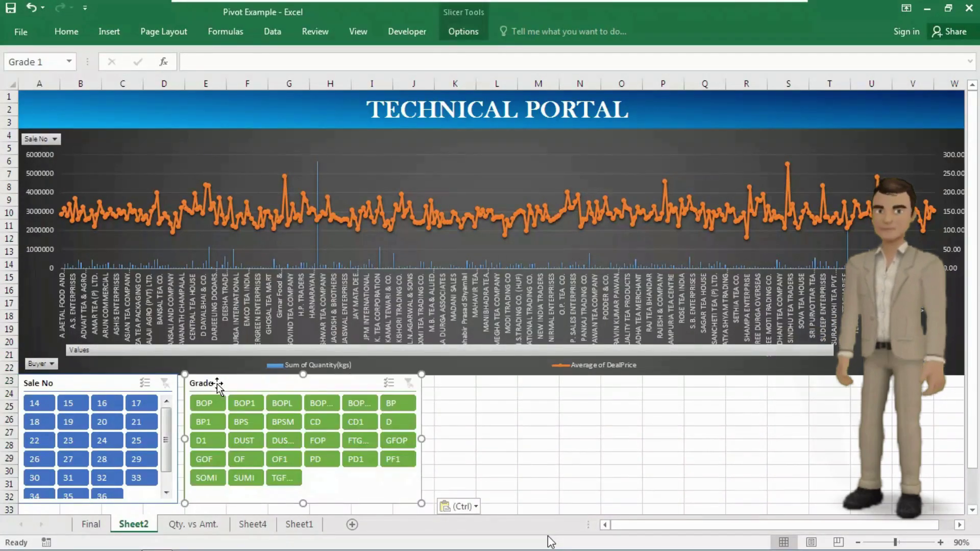
pyautogui.click(464, 387)
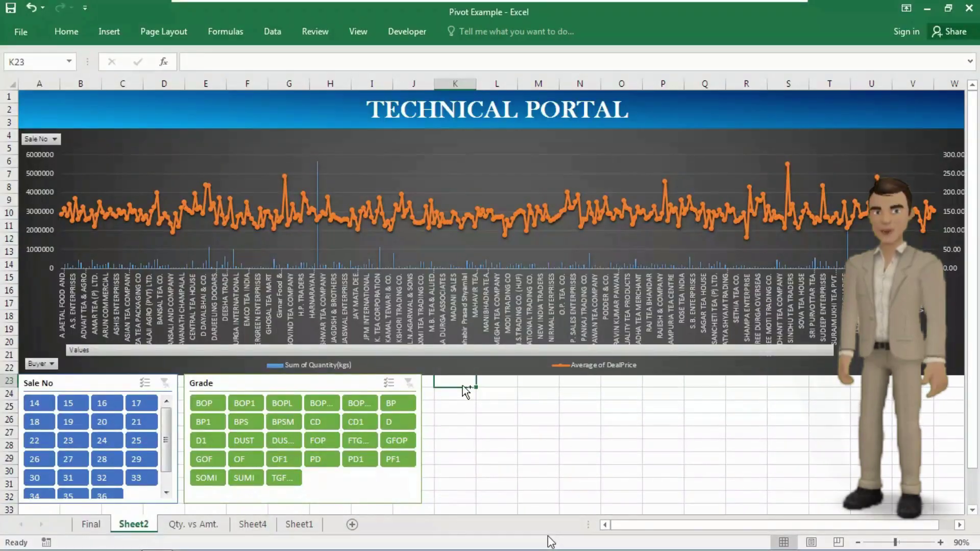
pyautogui.hotkey('ctrl', 'v')
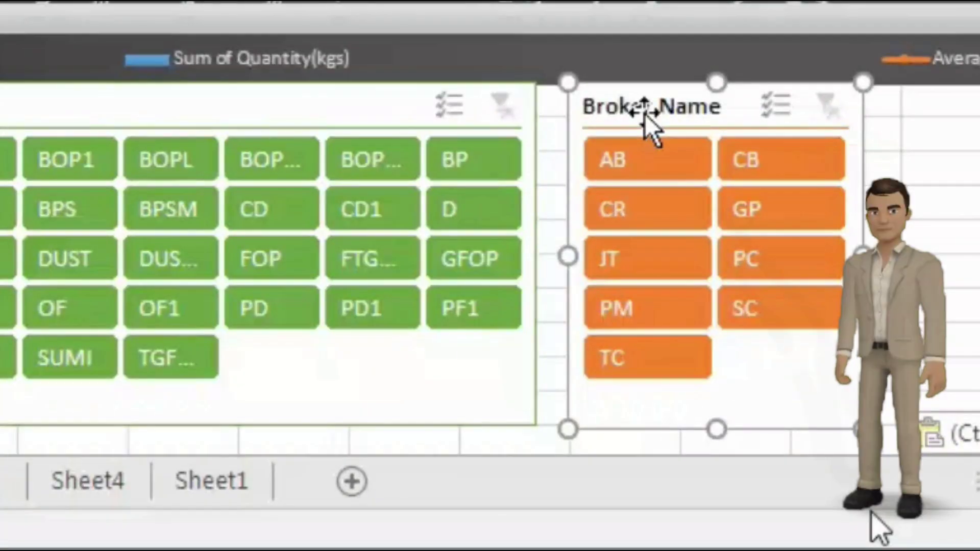
pyautogui.hotkey('ctrl', 'v')
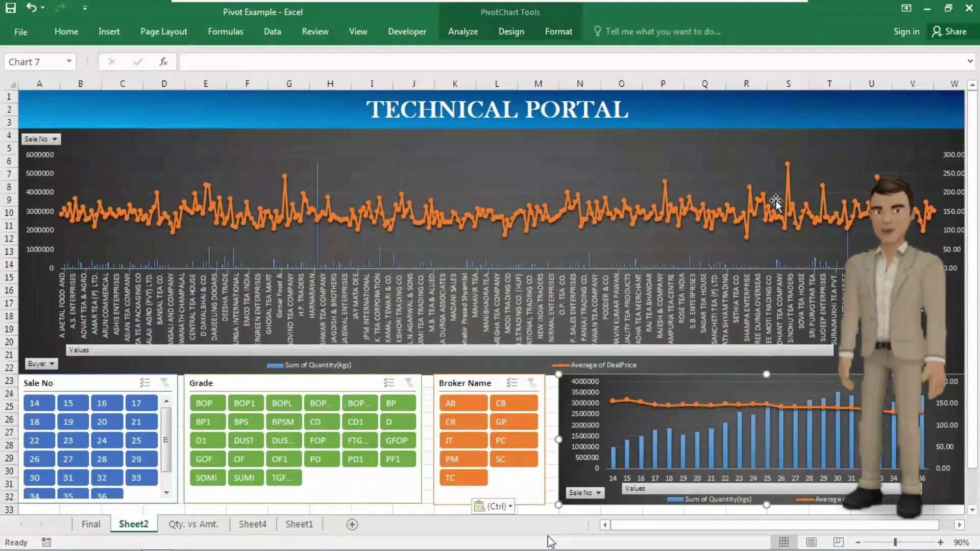
# Filter the charts by Sale No 14, then 27 and 25.
pyautogui.click(51, 403)
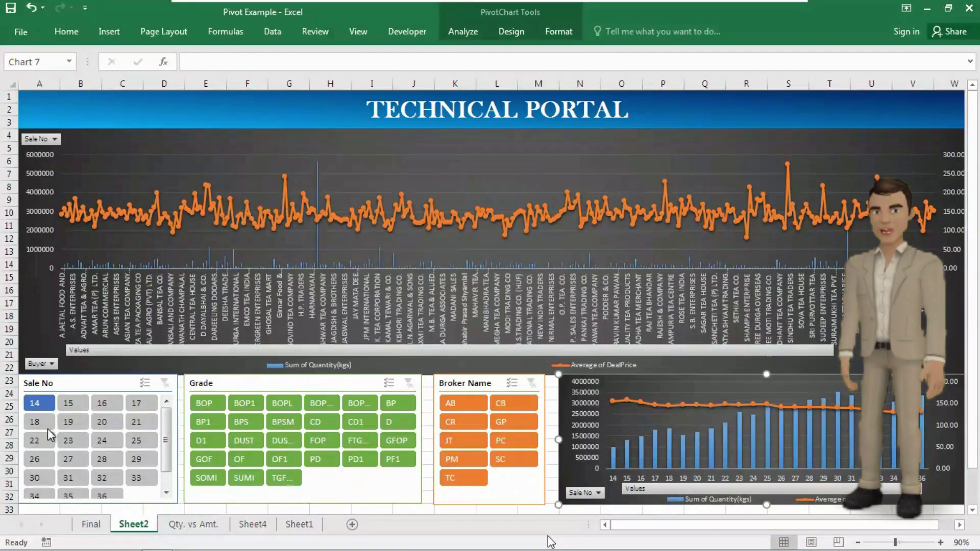
pyautogui.click(47, 428)
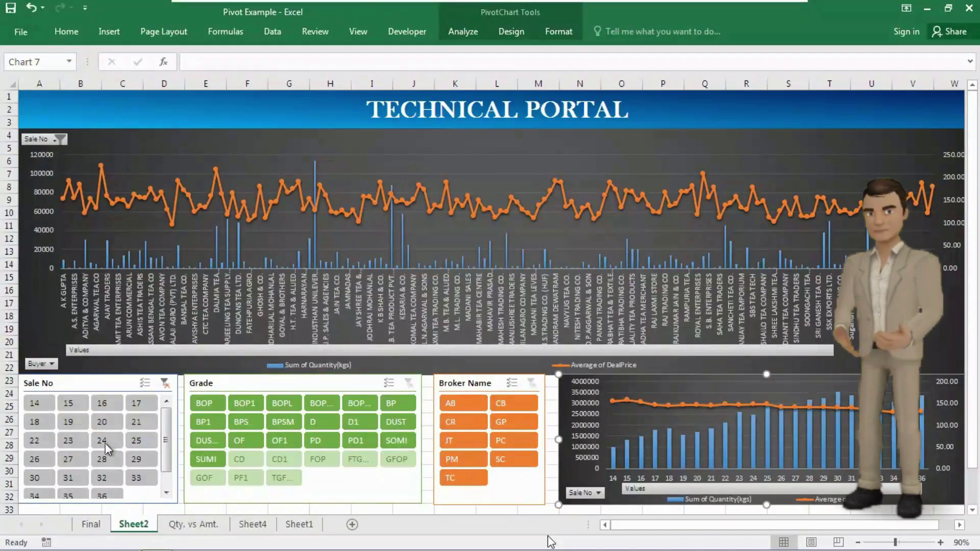
pyautogui.click(81, 466)
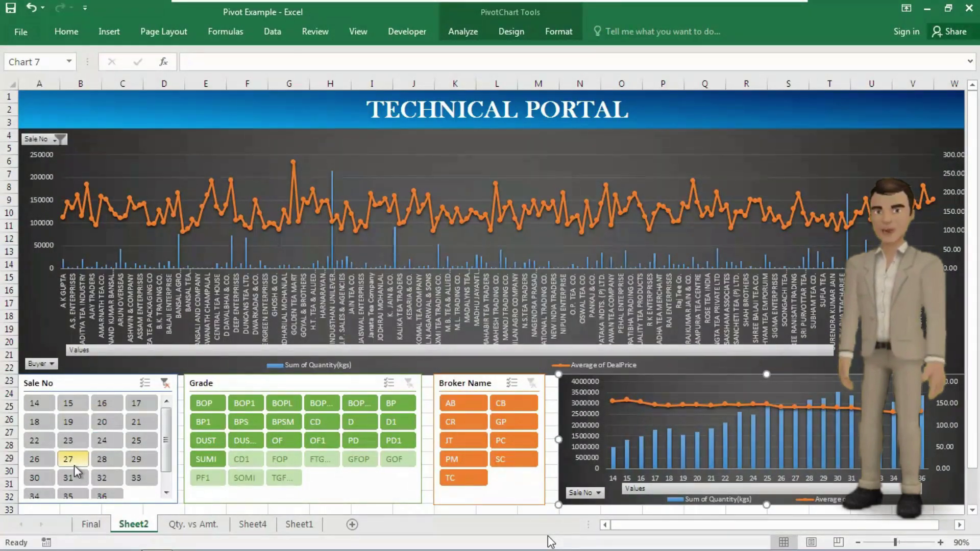
pyautogui.click(137, 440)
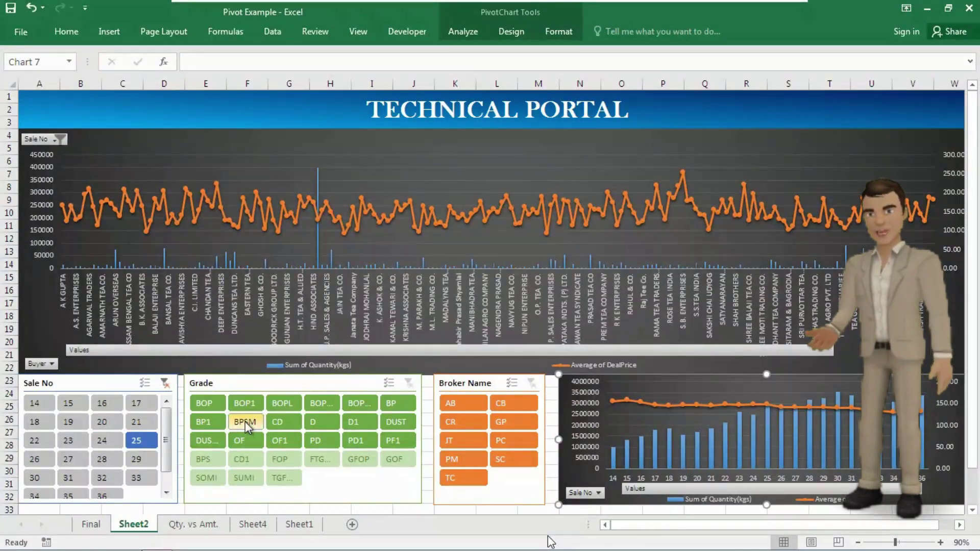
# Filter the charts by grade BPSM, then BOP, then clear the Grade filter.
pyautogui.click(245, 421)
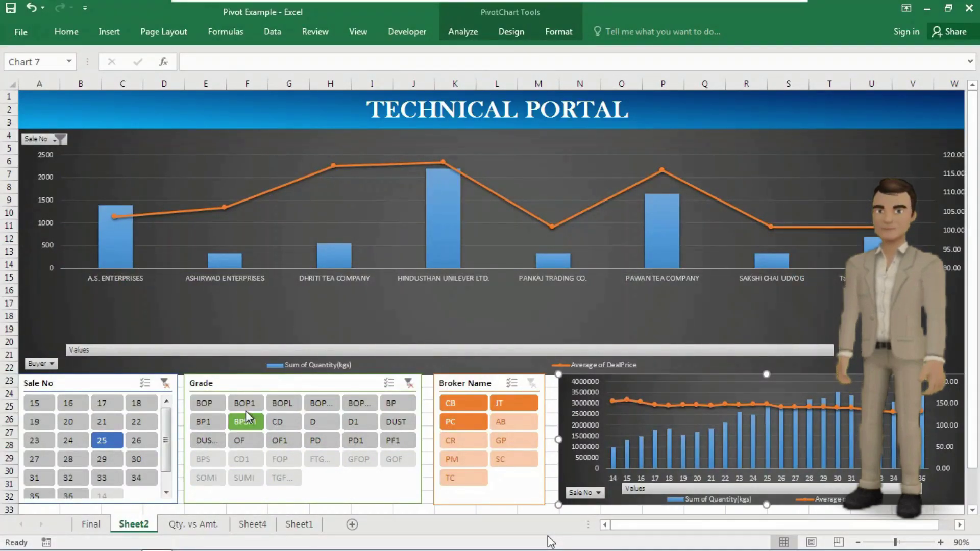
pyautogui.click(218, 405)
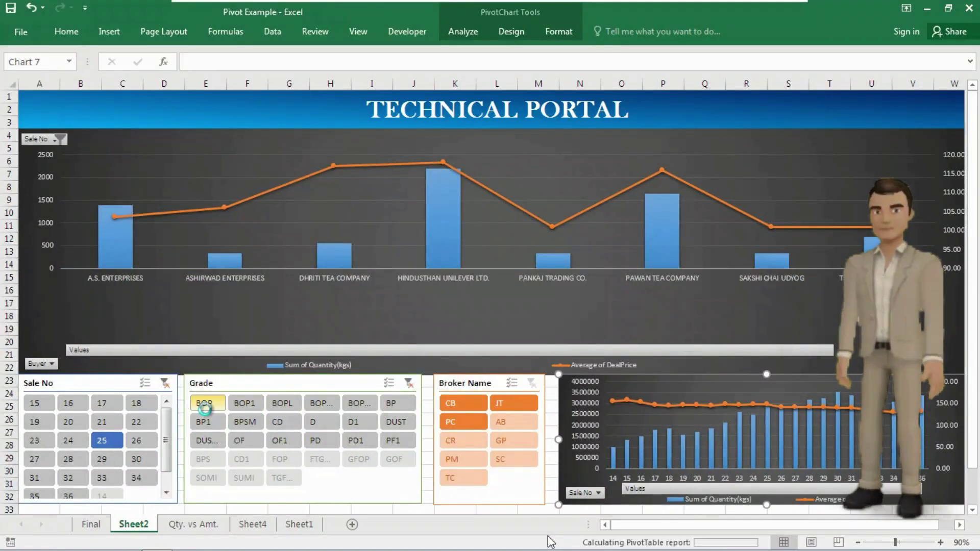
pyautogui.click(387, 406)
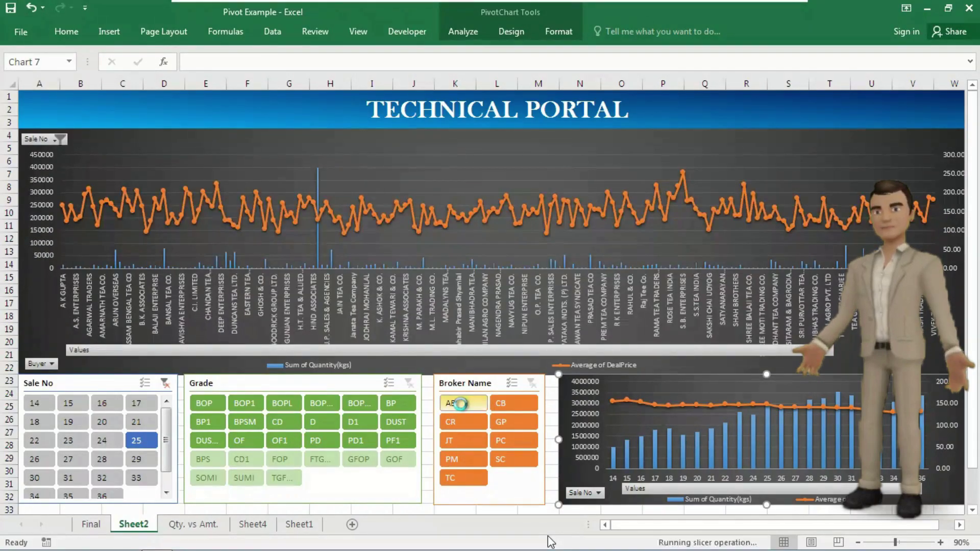
# Filter by broker JT, then CB, and return to the Final dashboard sheet.
pyautogui.click(455, 440)
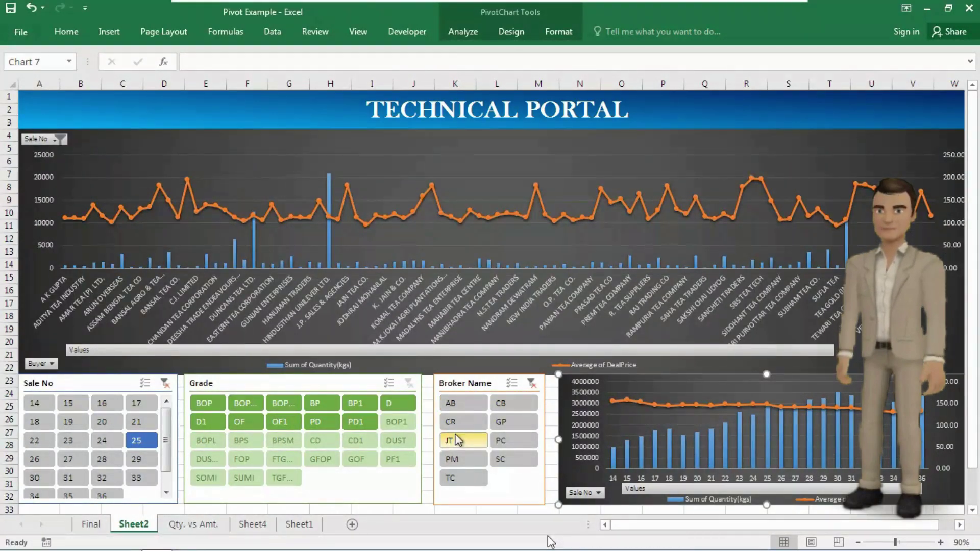
pyautogui.click(517, 407)
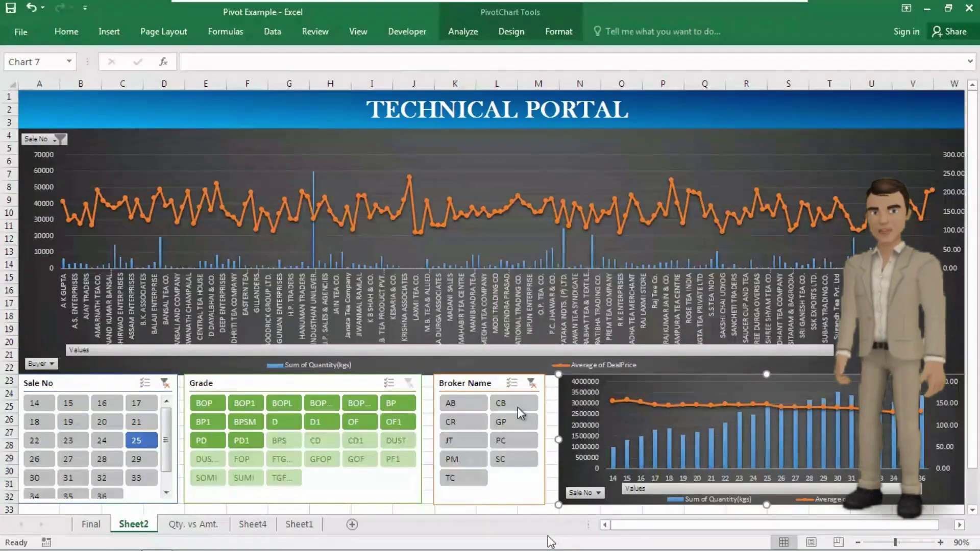
pyautogui.click(90, 525)
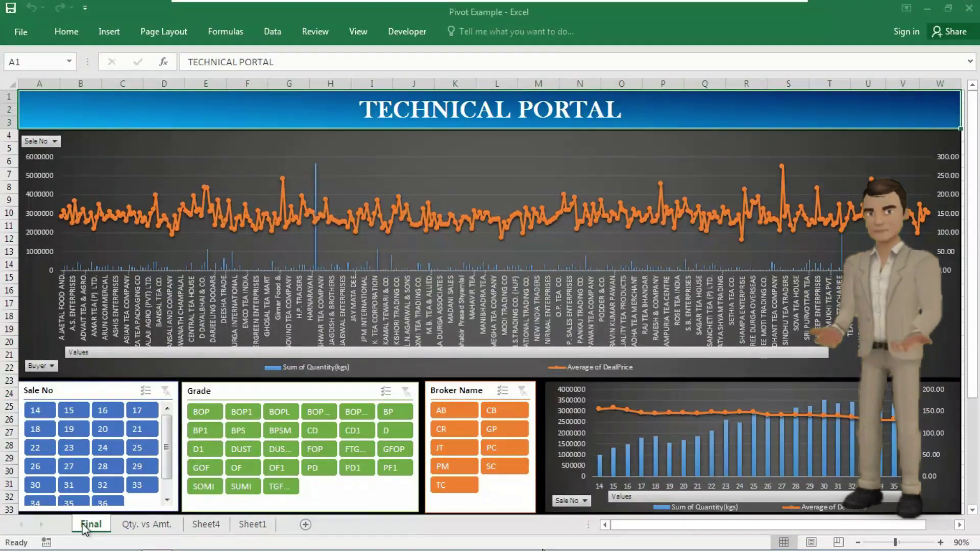
# Open Sheet1 to view the raw tea-auction data table.
pyautogui.moveTo(187, 550)
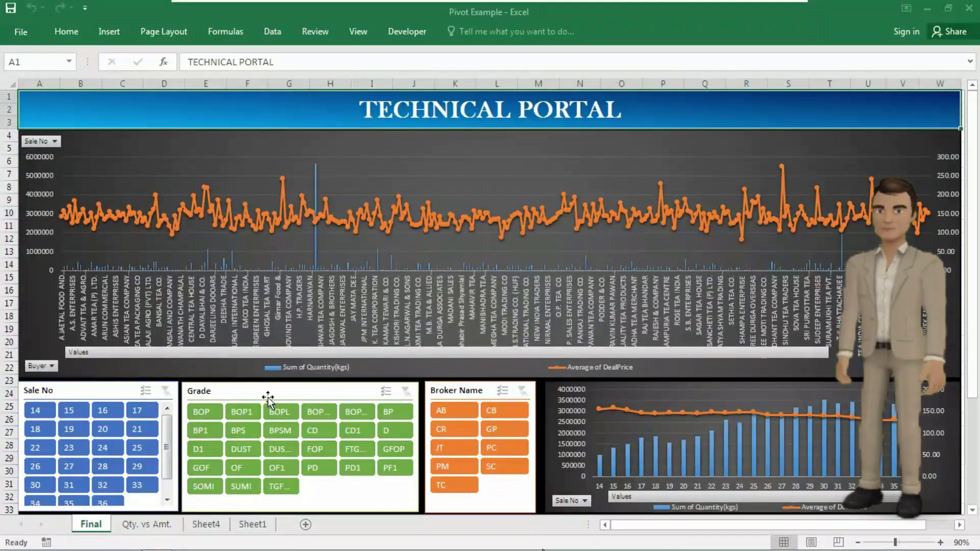
pyautogui.click(244, 526)
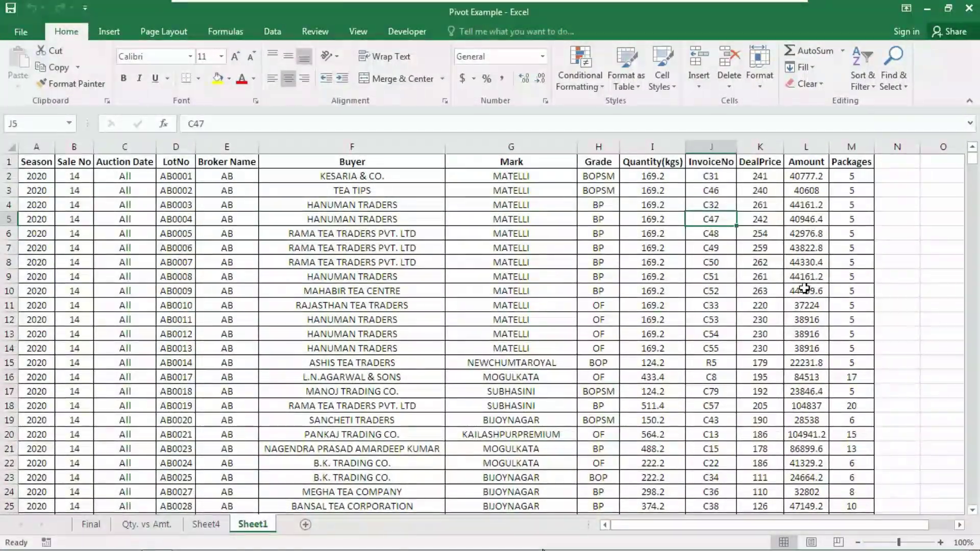
# Go to the Qty. vs Amt. pivot sheet and select the buyer row labels in column A.
pyautogui.hotkey('ctrl', 'pageup')
pyautogui.hotkey('ctrl', 'pageup')
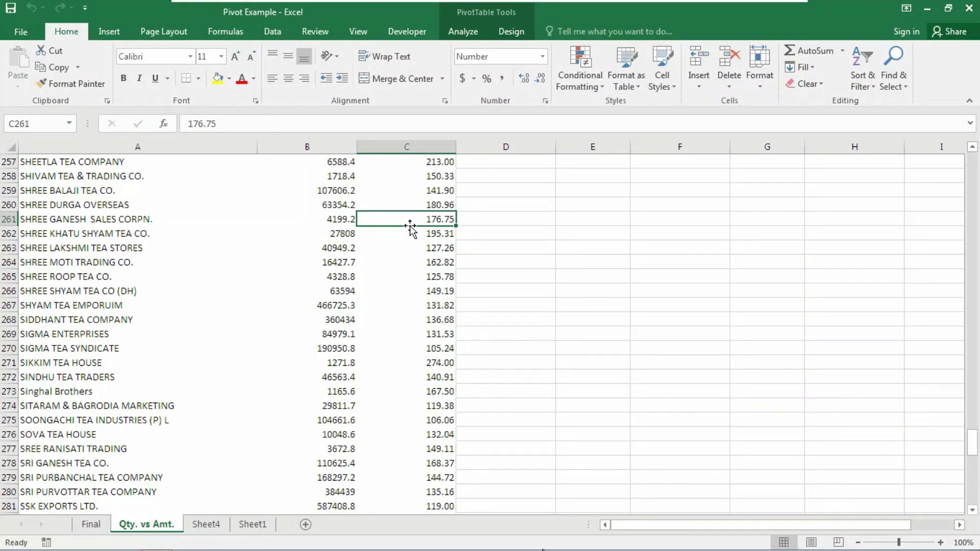
pyautogui.click(210, 223)
pyautogui.scroll(3, 164, 207)
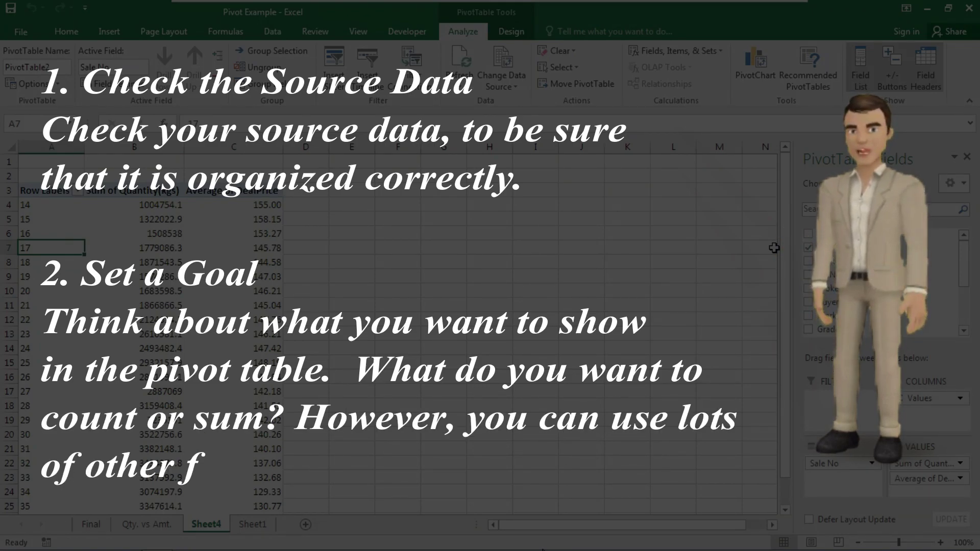
# Open the Qty. vs Amt. buyer pivot, return to its top, then open the Final dashboard.
pyautogui.scroll(-1, 774, 248)
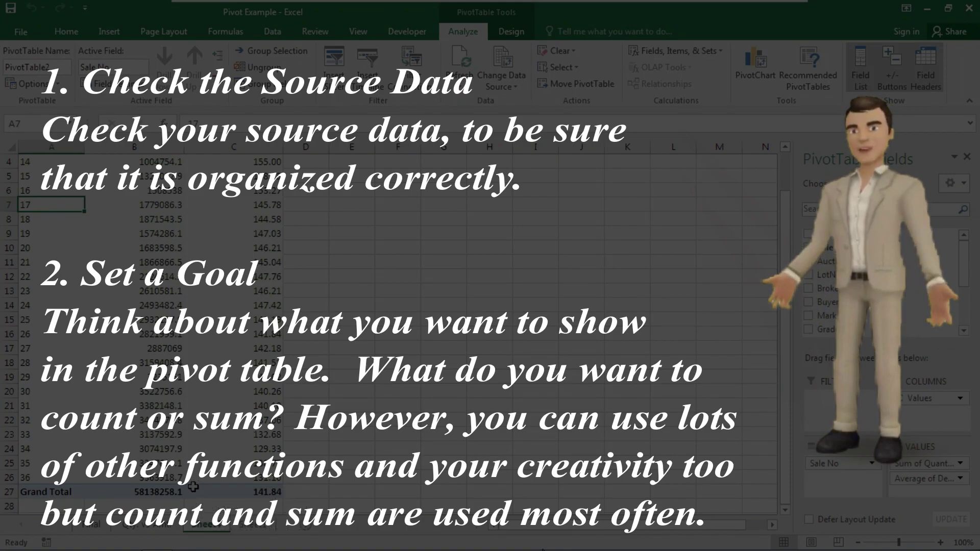
pyautogui.click(156, 526)
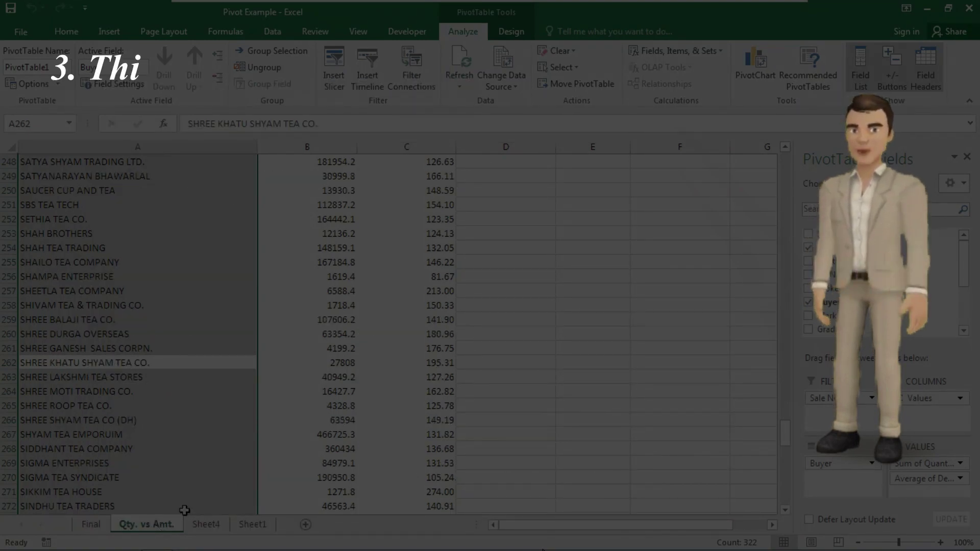
pyautogui.scroll(10, 199, 326)
pyautogui.scroll(20, 122, 209)
pyautogui.click(109, 219)
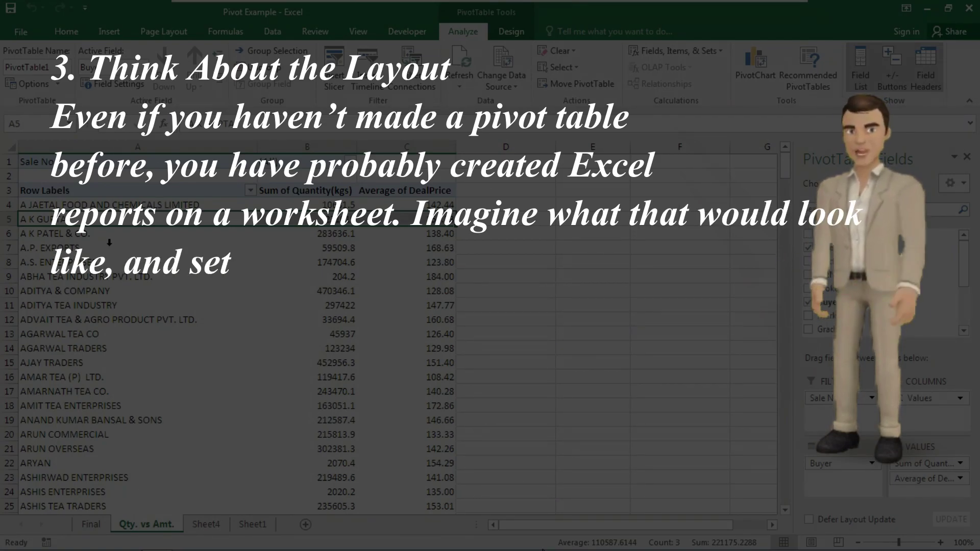
pyautogui.click(94, 528)
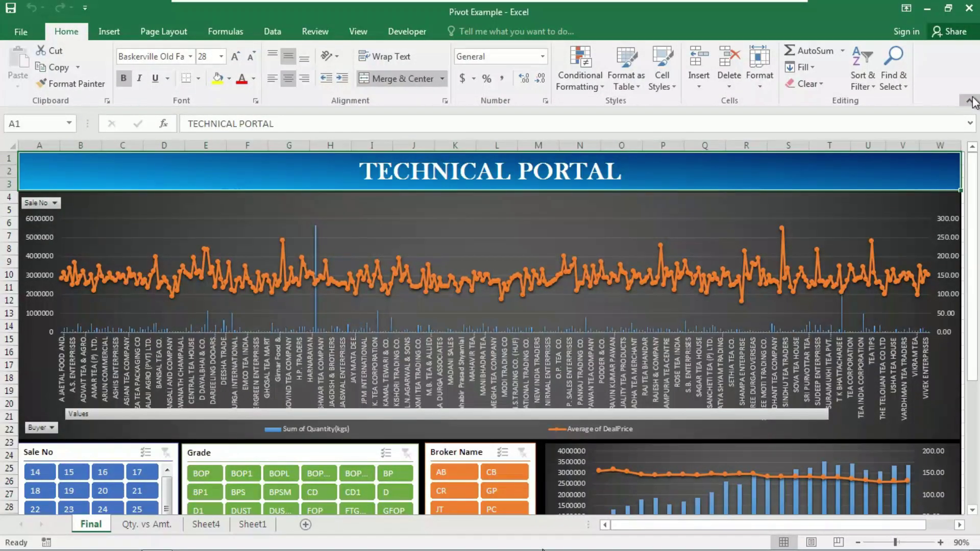
# Hide the ribbon, select the main pivot chart, and filter the dashboard to sale 21.
pyautogui.click(969, 101)
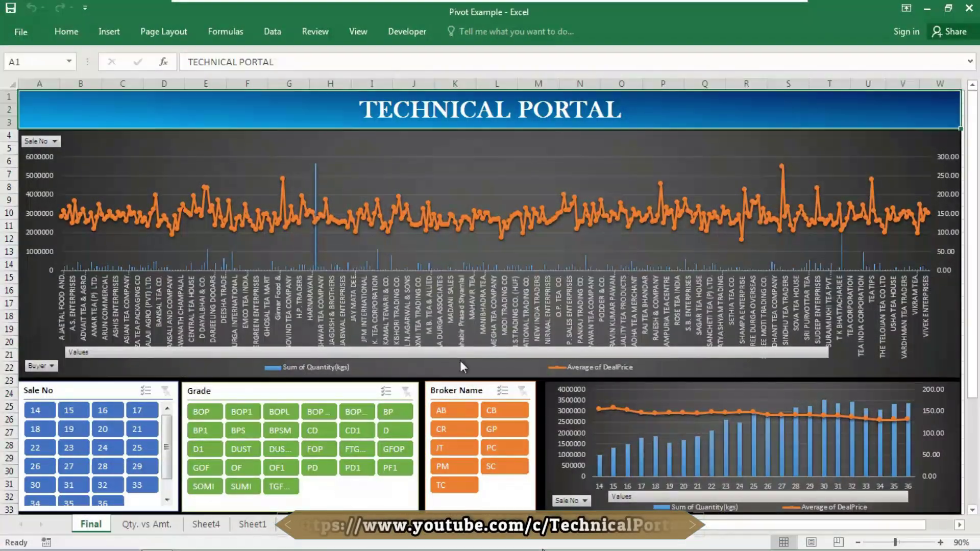
pyautogui.click(448, 182)
pyautogui.click(140, 434)
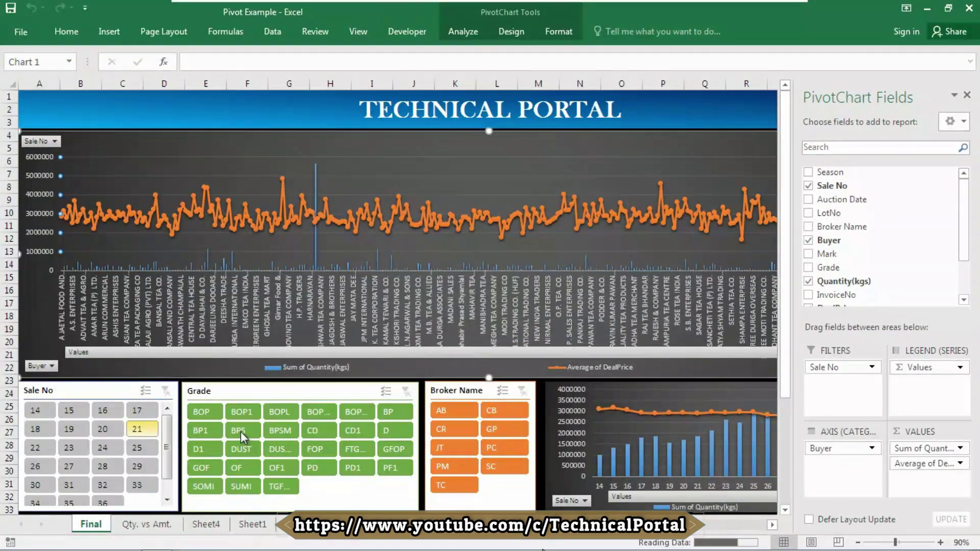
pyautogui.click(119, 427)
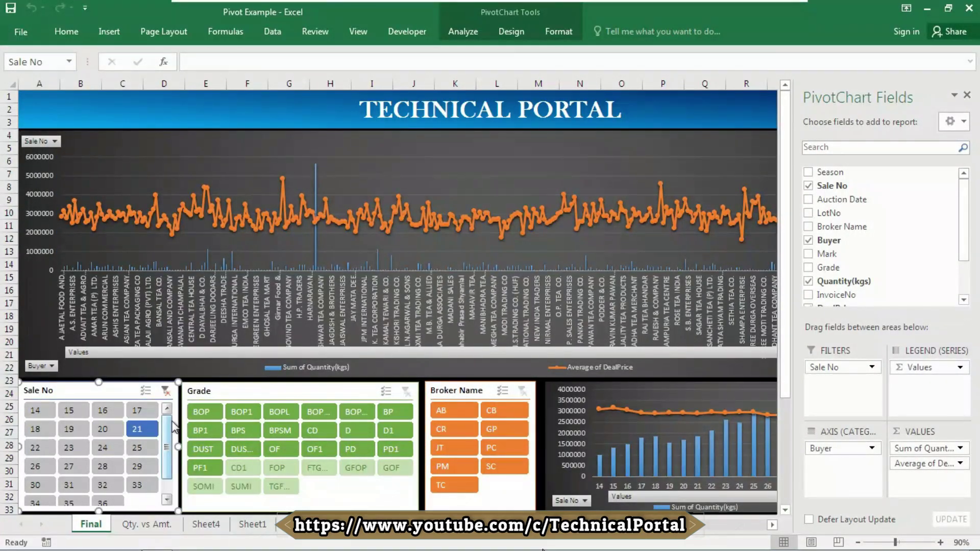
# Filter by grade BPS, broker JT and grade BP1, then open Sheet1's raw data.
pyautogui.click(242, 430)
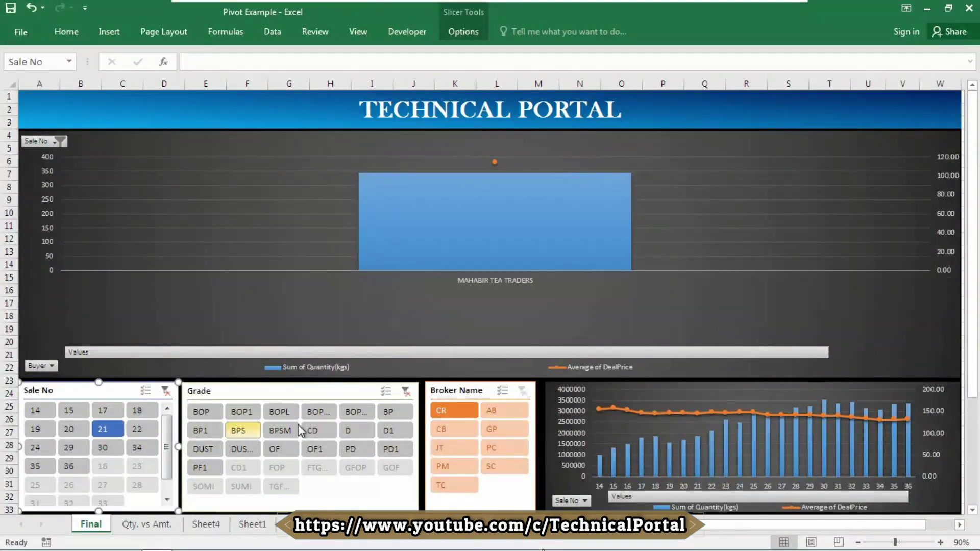
pyautogui.click(463, 445)
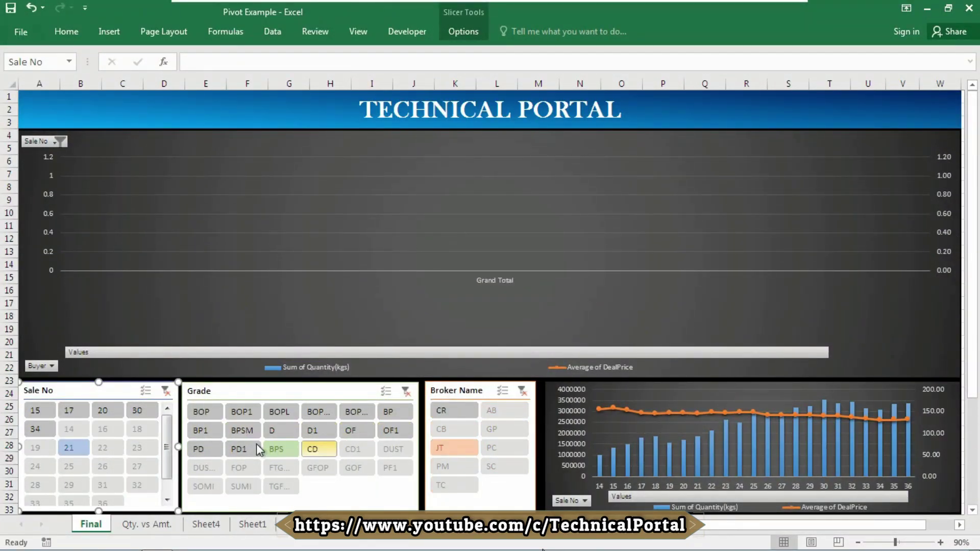
pyautogui.click(192, 430)
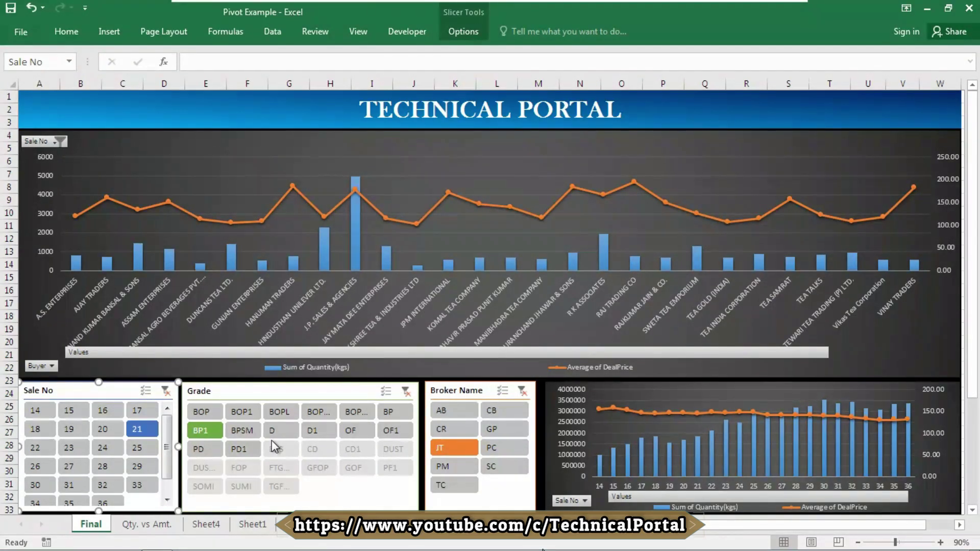
pyautogui.click(253, 524)
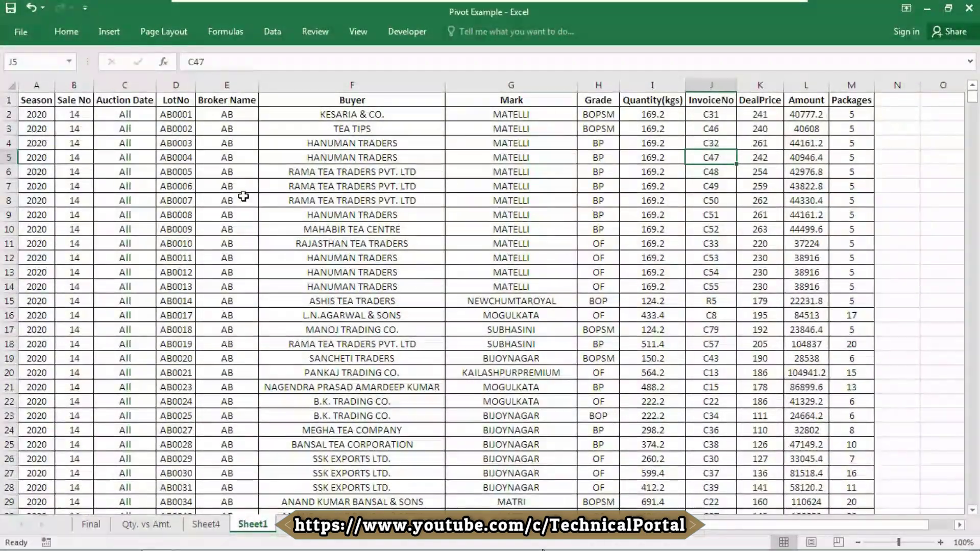
# Pin the ribbon and start a PivotTable from a cell in the Sheet1 data table.
pyautogui.click(271, 200)
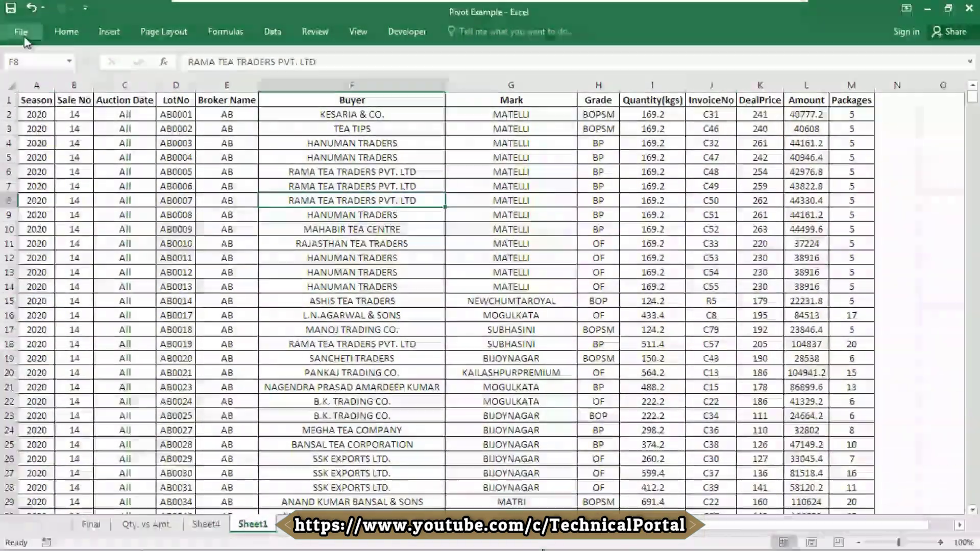
pyautogui.click(107, 33)
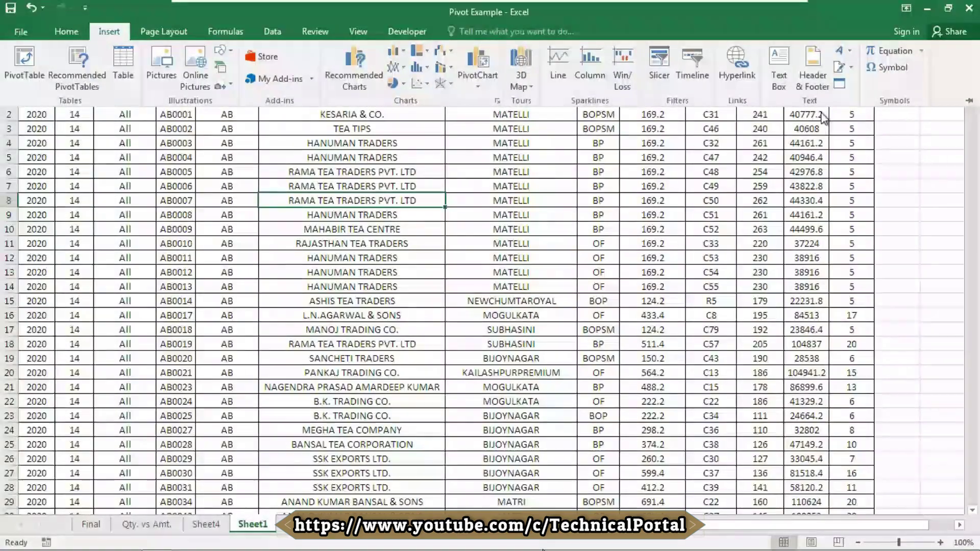
pyautogui.click(969, 102)
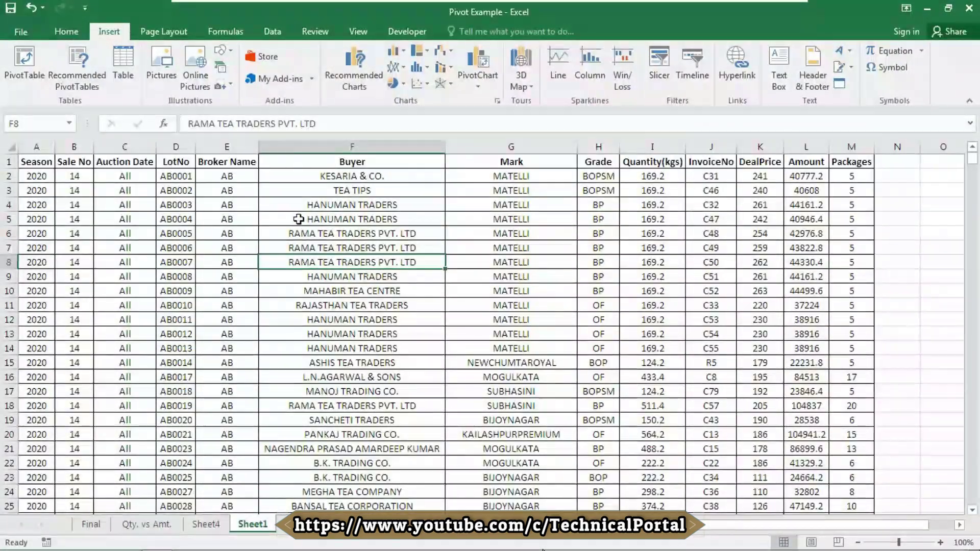
pyautogui.click(24, 61)
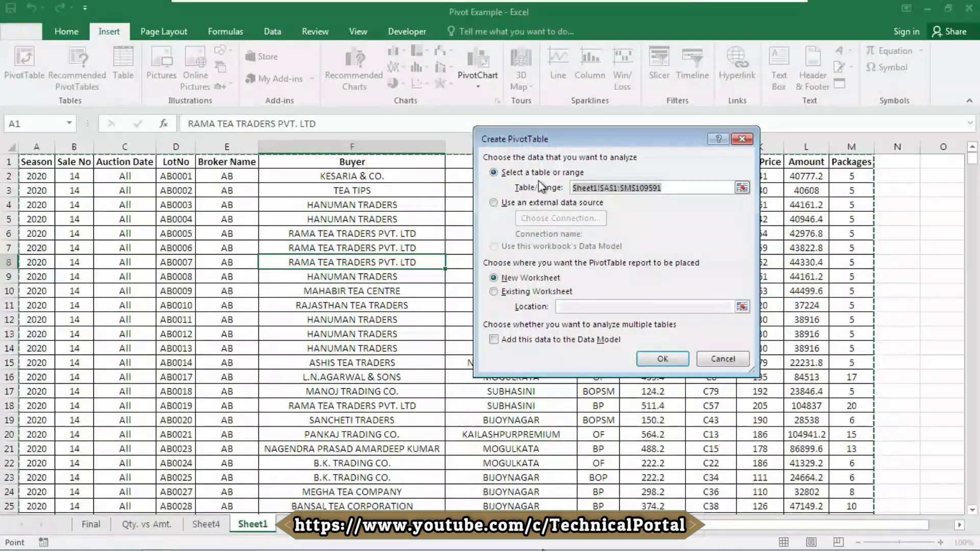
pyautogui.moveTo(590, 142); pyautogui.dragTo(587, 148)
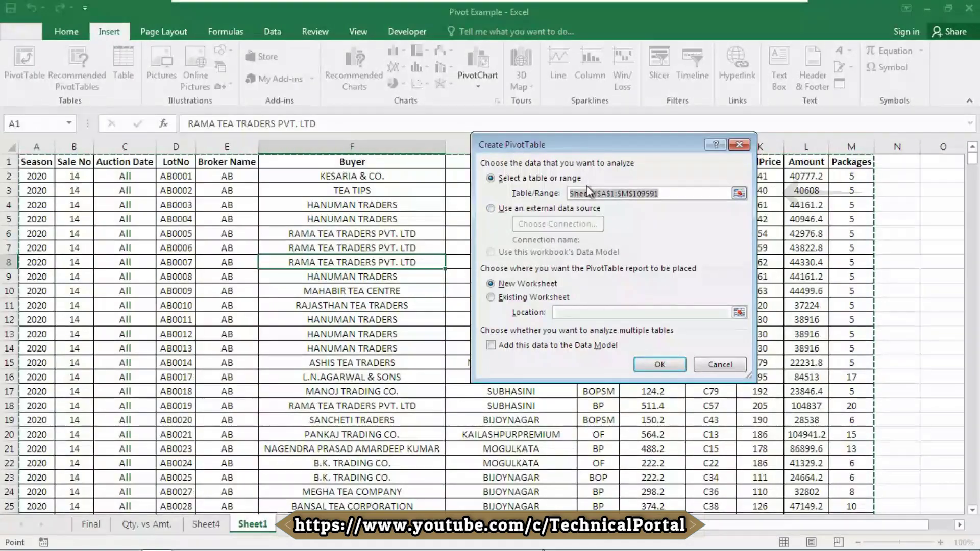
# Try a small A3 source range and an external data source, then cancel.
pyautogui.click(680, 192)
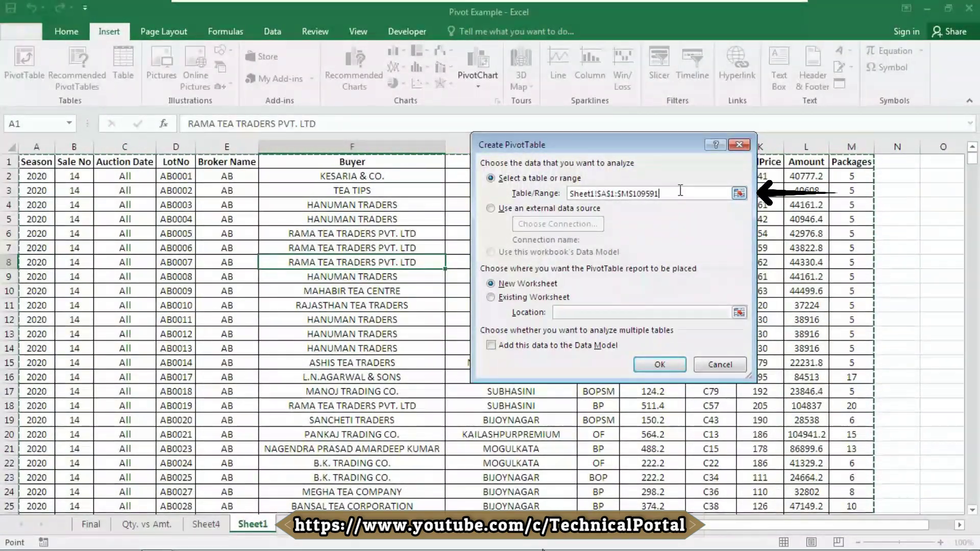
pyautogui.hotkey('ctrl', 'a')
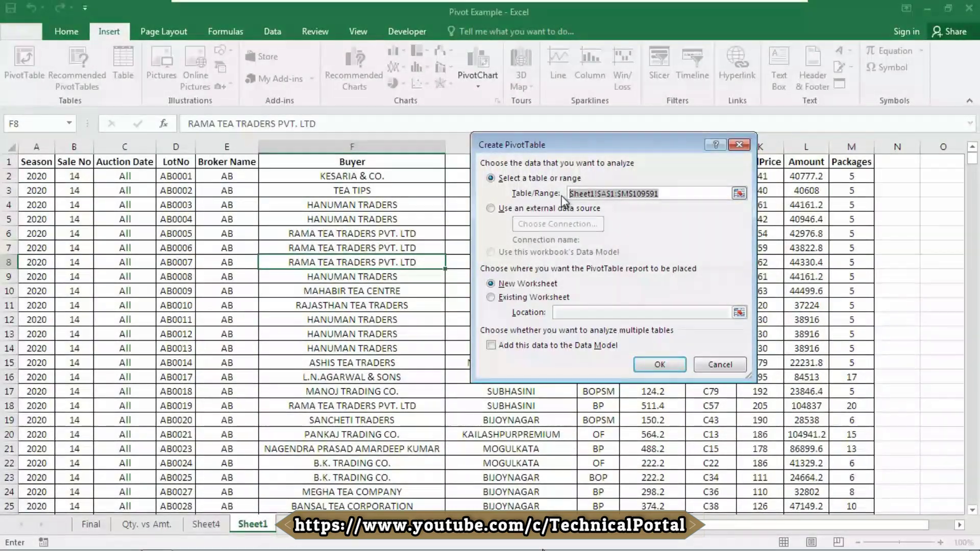
pyautogui.press('BackSpace')
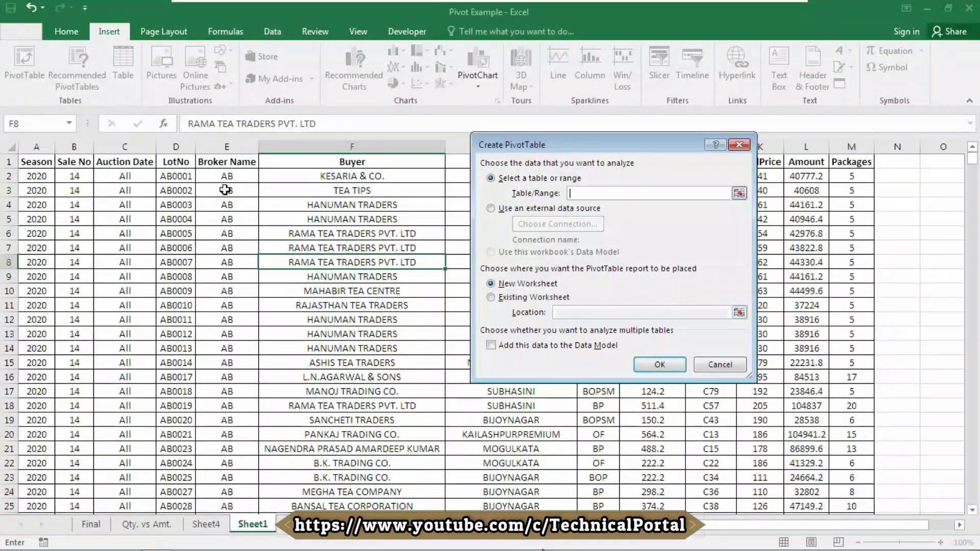
pyautogui.moveTo(33, 190); pyautogui.dragTo(252, 408)
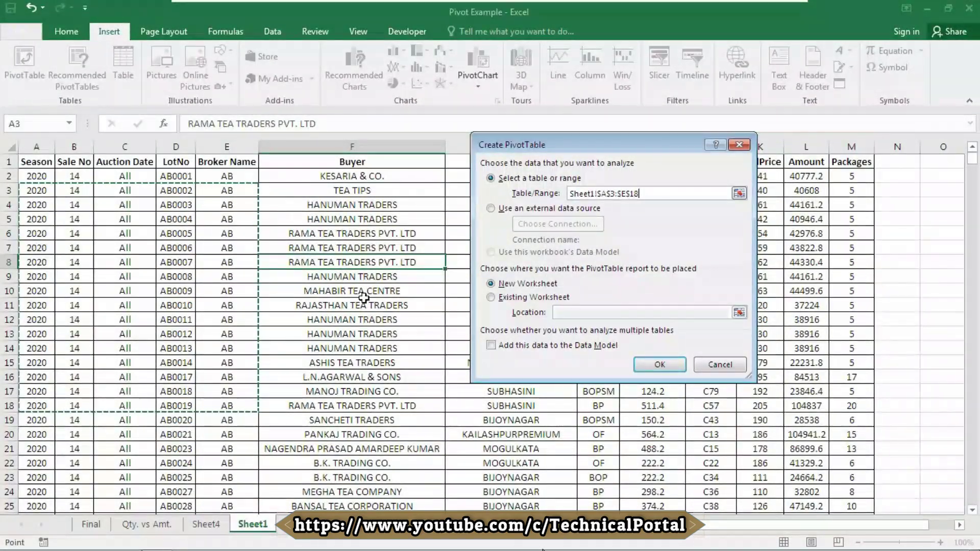
pyautogui.click(509, 211)
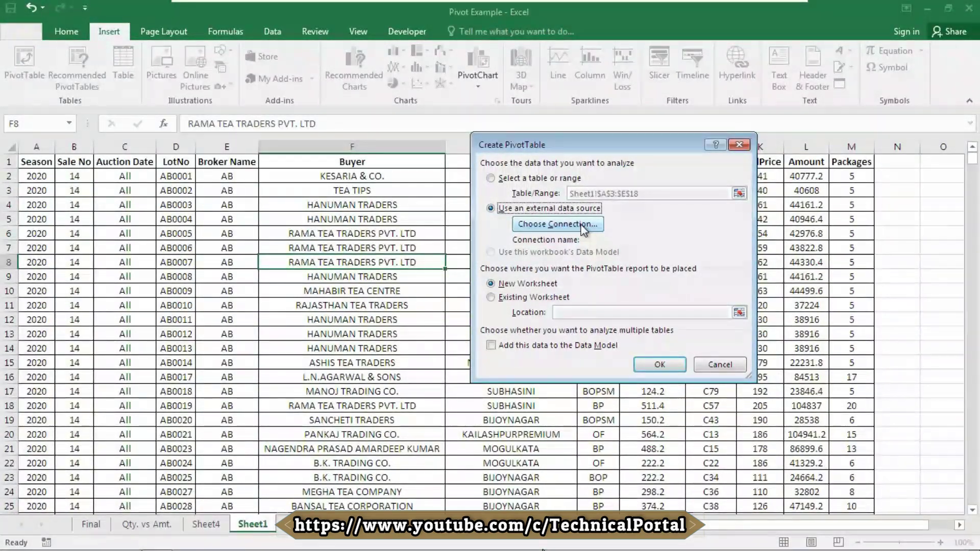
pyautogui.click(521, 179)
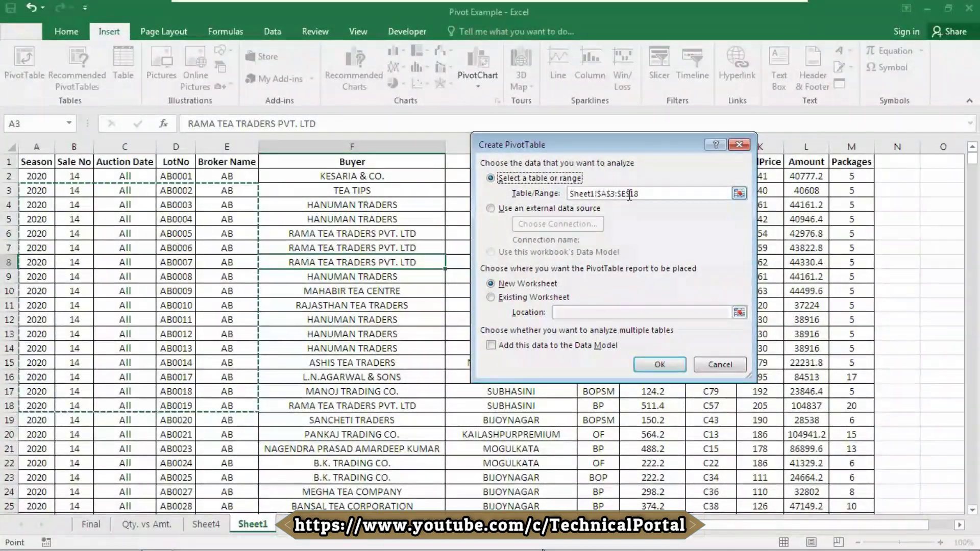
pyautogui.click(720, 364)
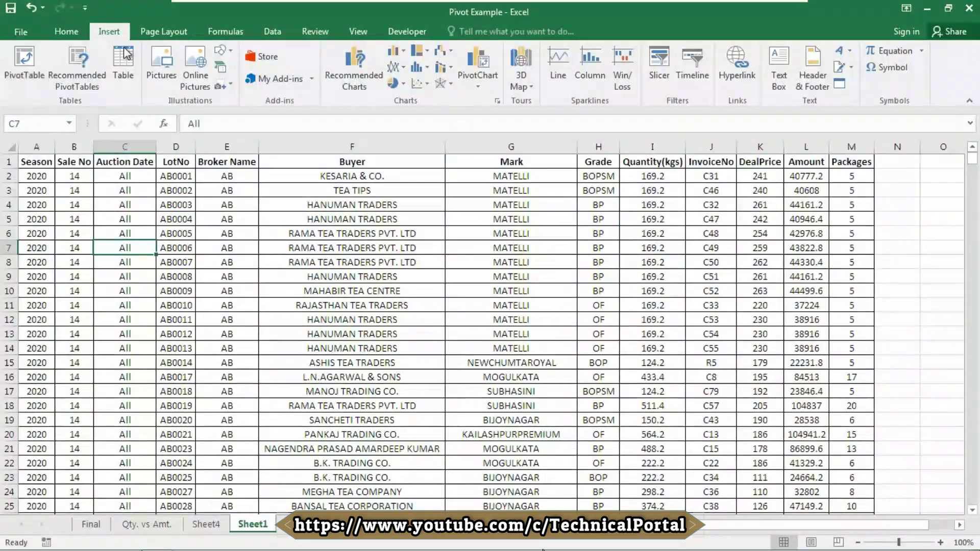
# Restart the PivotTable with the full Sheet1!$A$1:$M$109591 range and try an Existing Worksheet location.
pyautogui.click(24, 62)
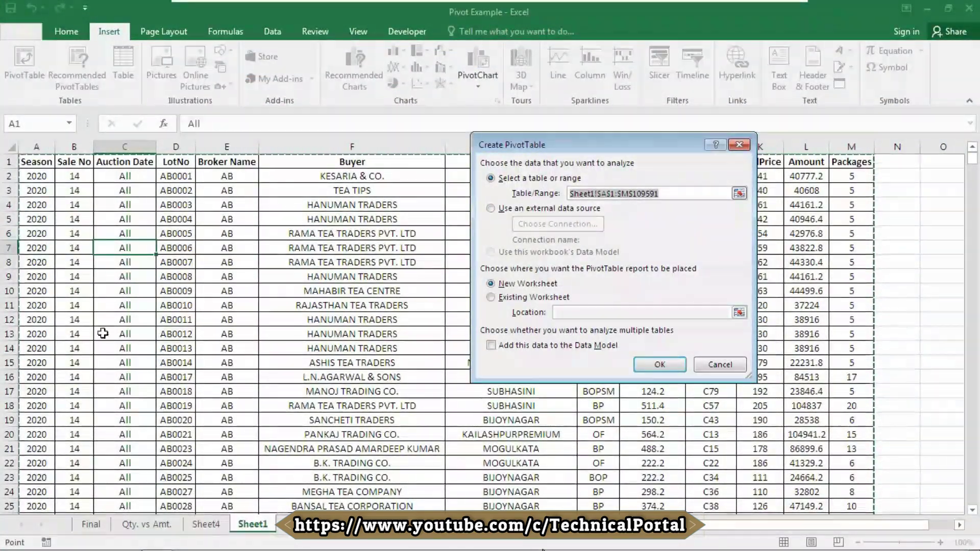
pyautogui.scroll(-20, 248, 238)
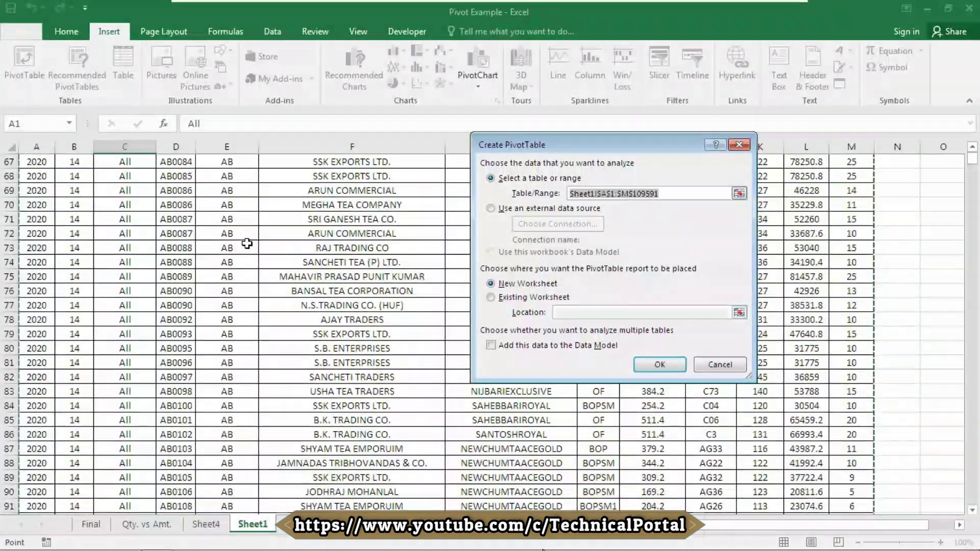
pyautogui.scroll(15, 249, 238)
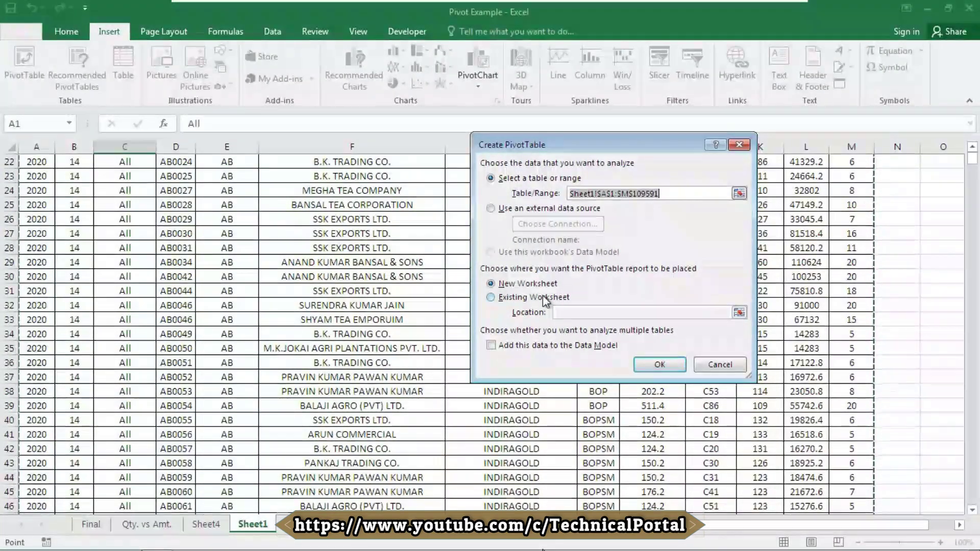
pyautogui.click(544, 298)
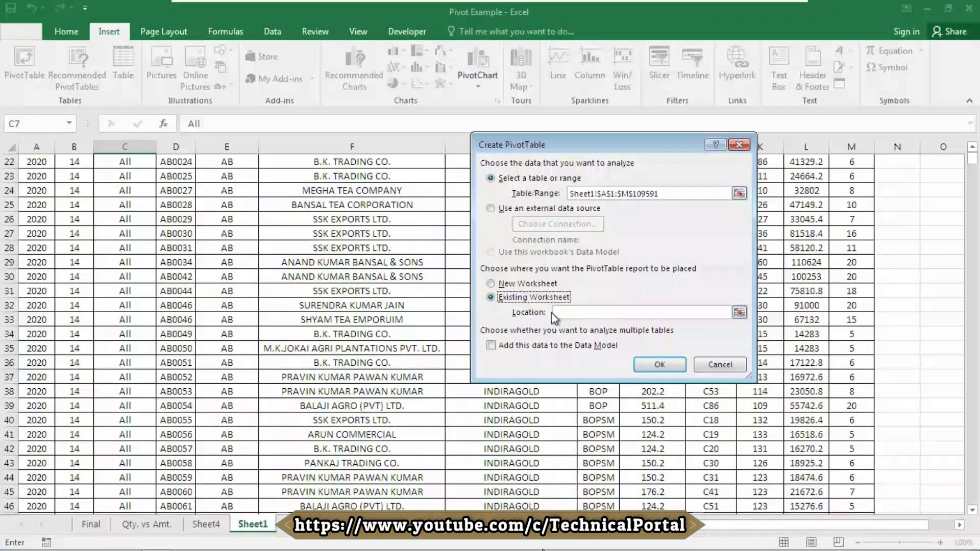
pyautogui.click(571, 311)
# Try destination cells N30 and O22, then settle on New Worksheet instead.
pyautogui.click(911, 188)
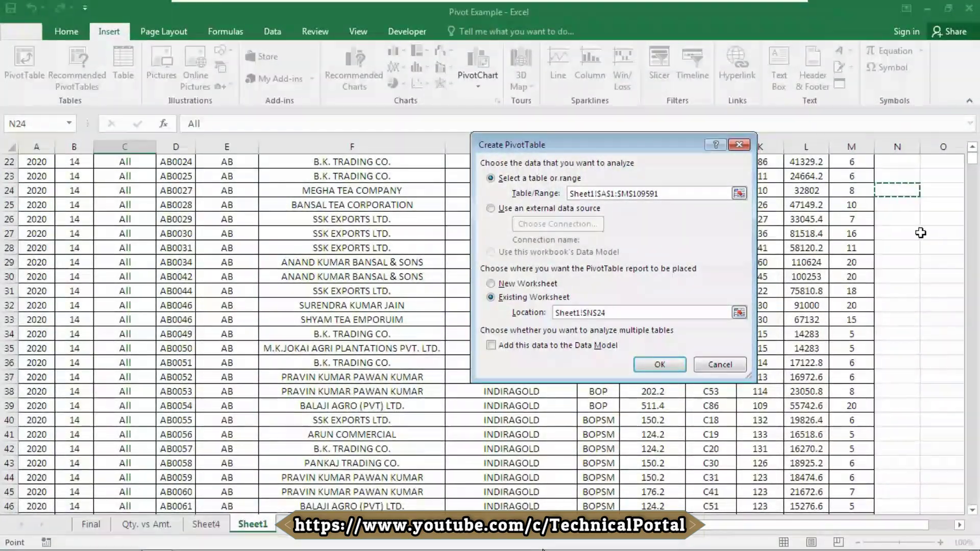
pyautogui.click(898, 278)
pyautogui.click(914, 250)
pyautogui.click(914, 187)
pyautogui.click(912, 174)
pyautogui.click(942, 233)
pyautogui.click(941, 169)
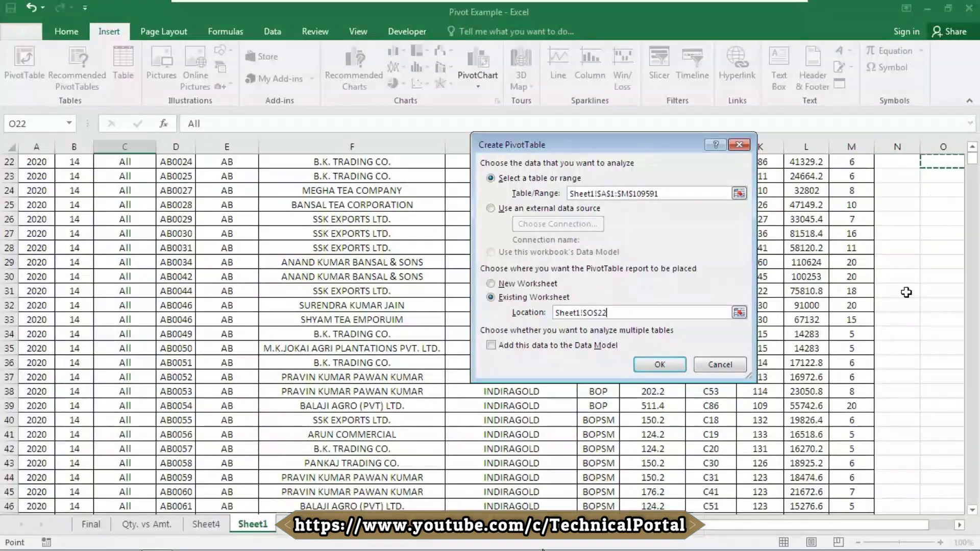
pyautogui.click(506, 286)
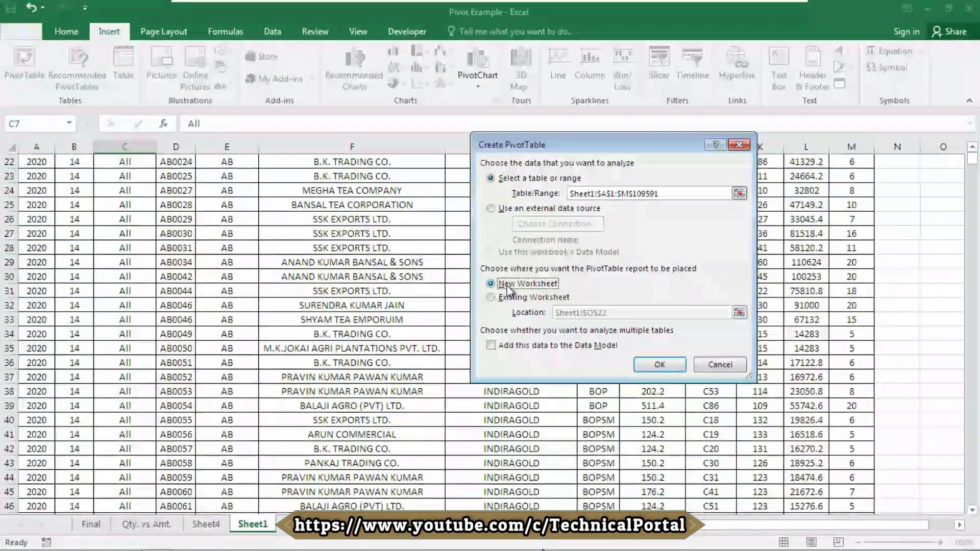
# Confirm the Create PivotTable dialog to produce empty PivotTable1 on new Sheet2.
pyautogui.click(657, 364)
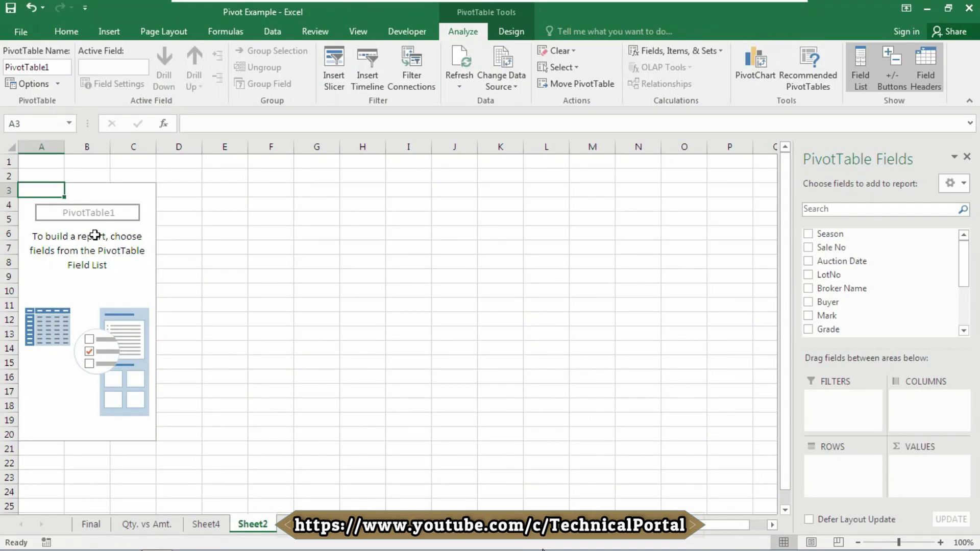
# Enable Classic PivotTable layout on the Display tab of PivotTable Options.
pyautogui.rightClick(95, 236)
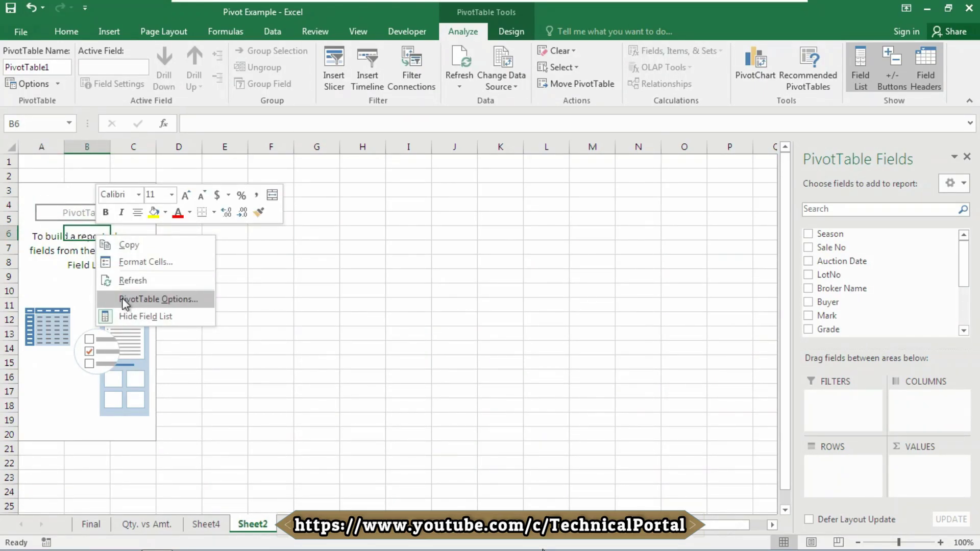
pyautogui.click(60, 262)
pyautogui.rightClick(61, 260)
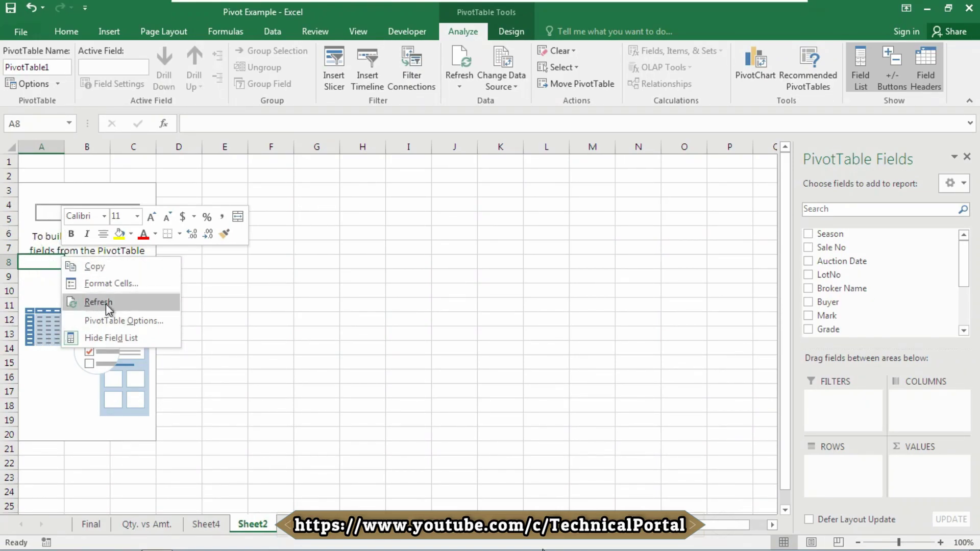
pyautogui.click(133, 321)
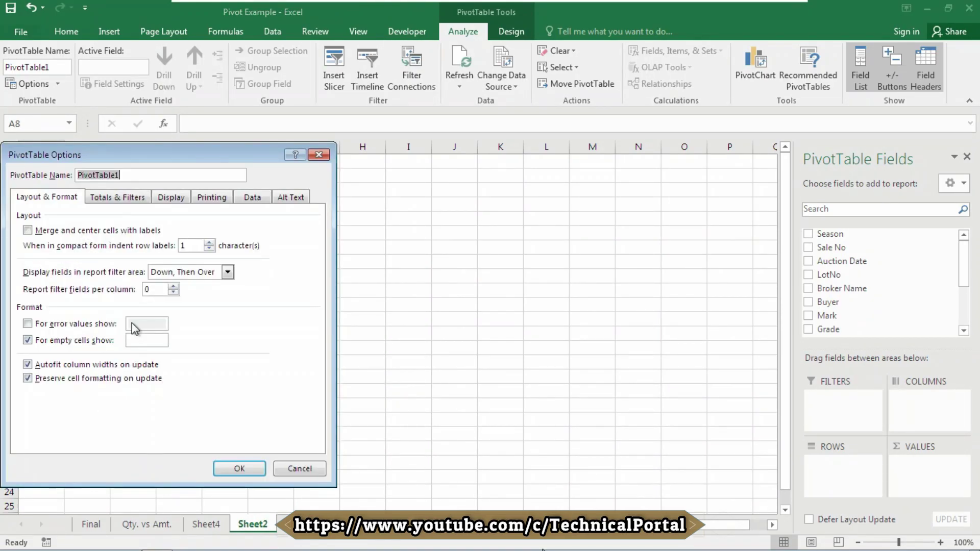
pyautogui.click(169, 199)
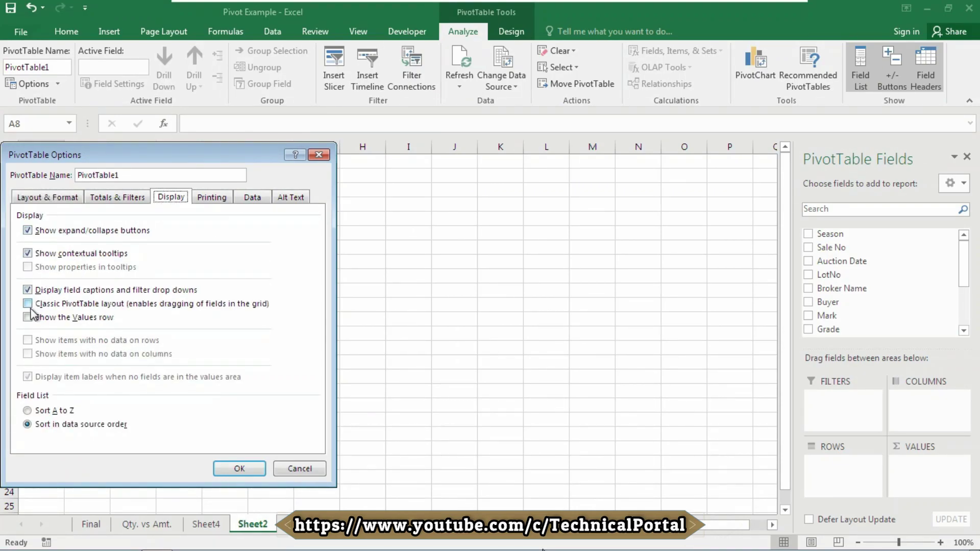
pyautogui.click(28, 304)
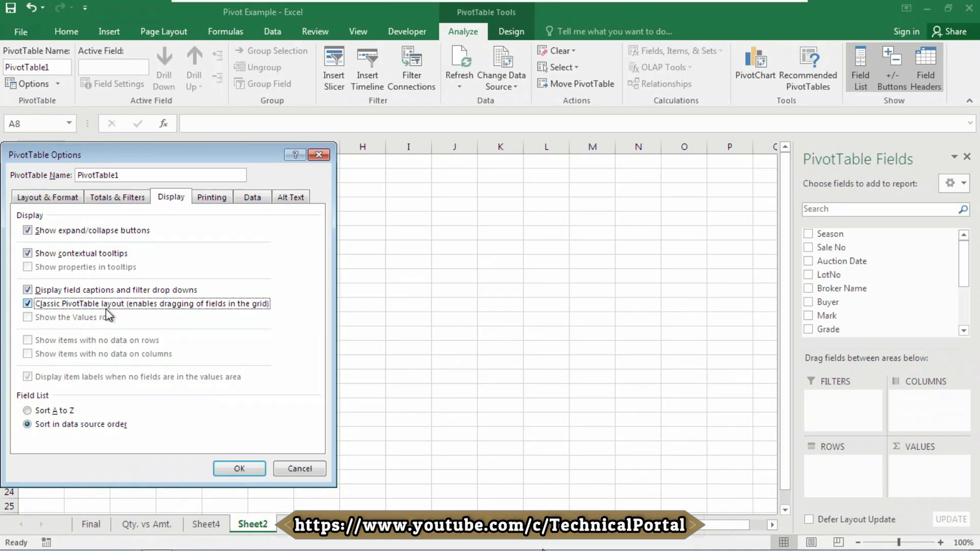
pyautogui.click(239, 469)
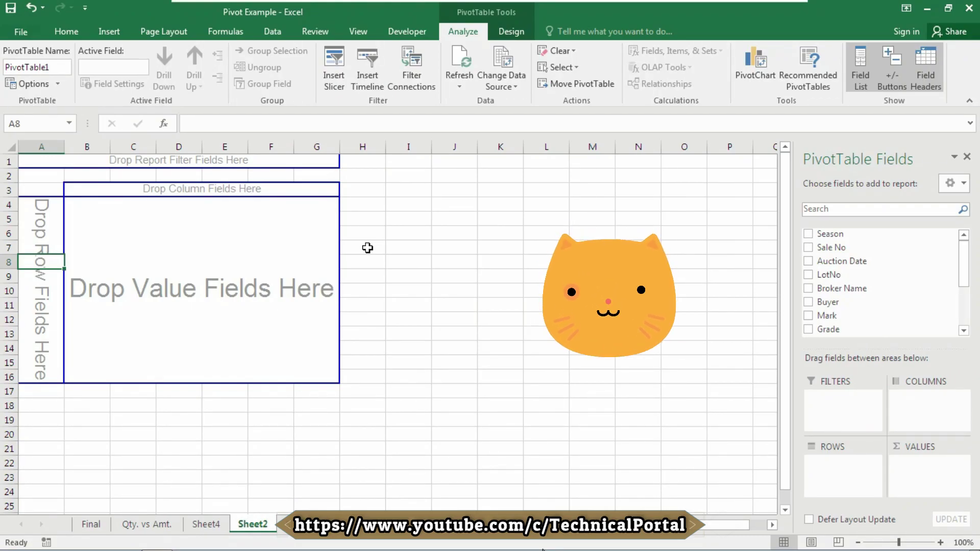
# Check the Season header, first DealPrice and Broker Name formula =LEFT(D2,2), then return to Sheet2.
pyautogui.click(298, 524)
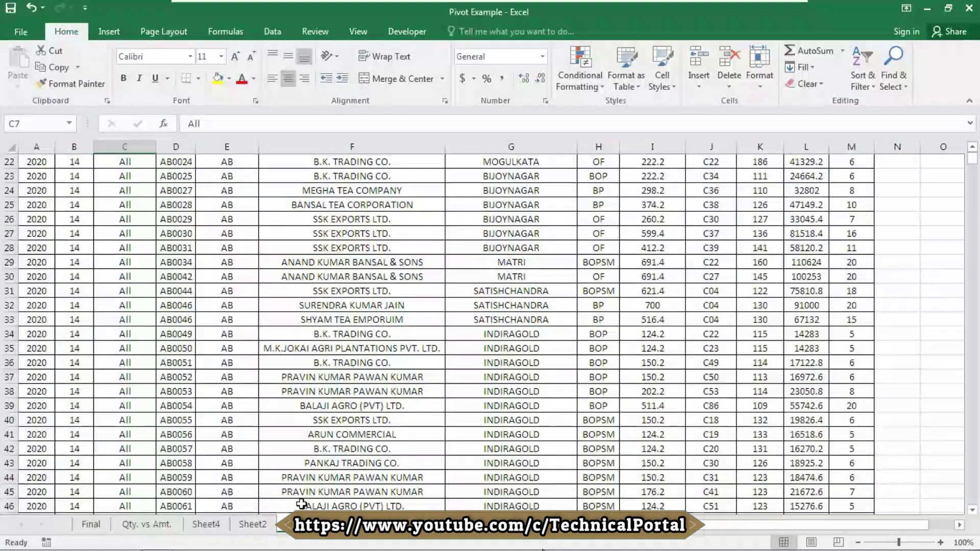
pyautogui.scroll(7, 72, 271)
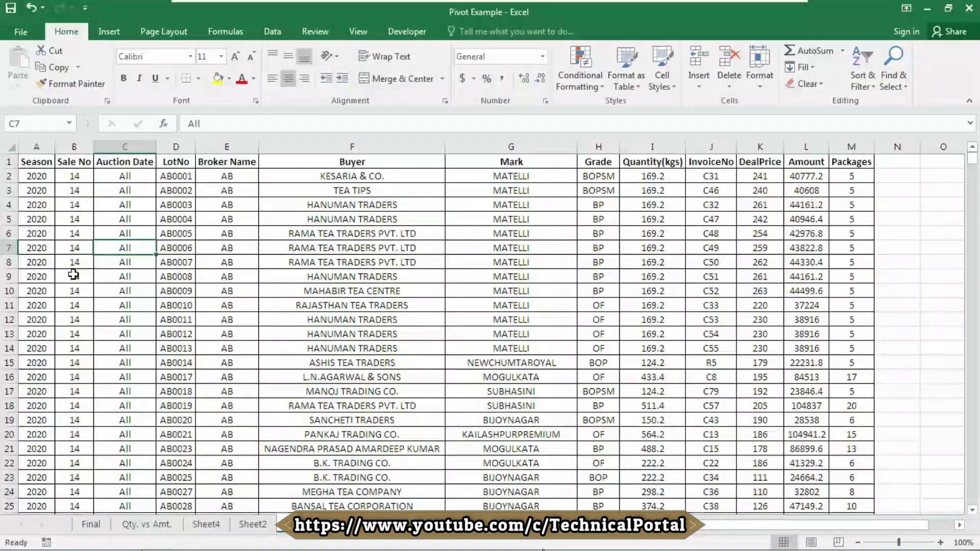
pyautogui.click(37, 162)
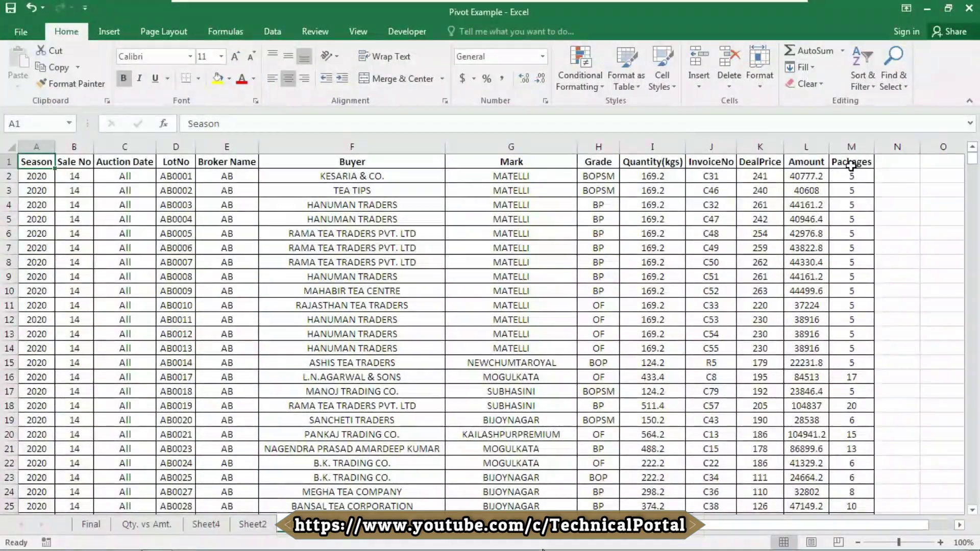
pyautogui.press('Right')
pyautogui.press('Right')
pyautogui.press('Right')
pyautogui.press('Right')
pyautogui.press('Down')
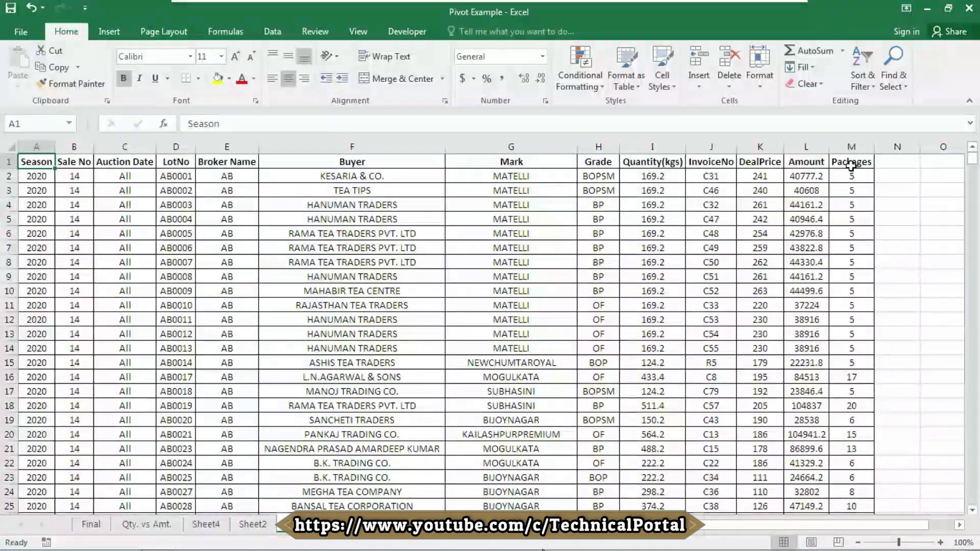
pyautogui.click(767, 176)
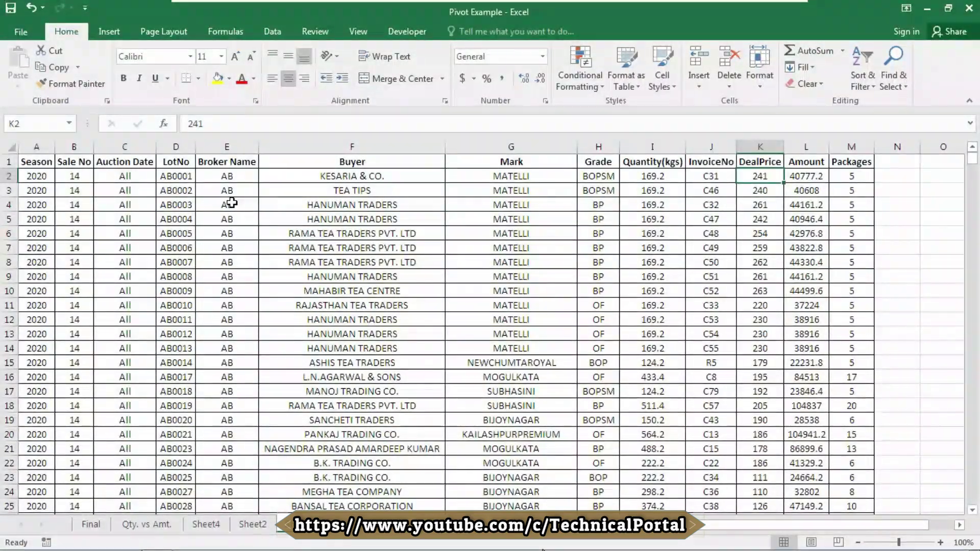
pyautogui.click(228, 176)
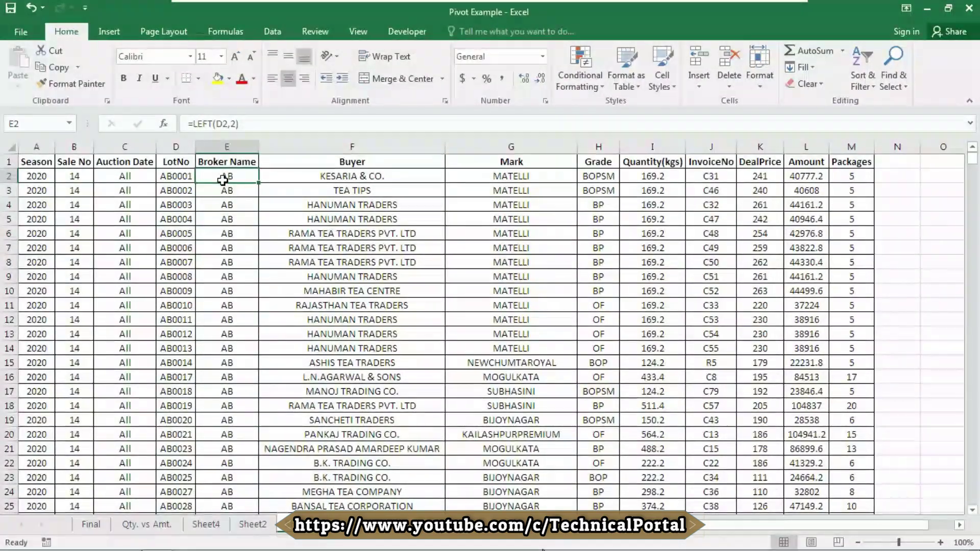
pyautogui.click(252, 524)
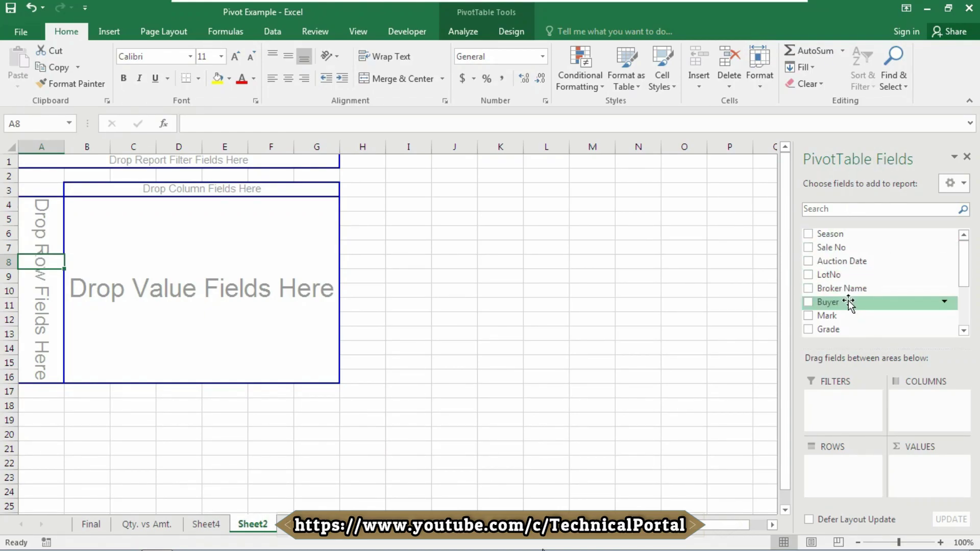
# Add Broker Name as the pivot's row field after glancing at the source data sheet.
pyautogui.moveTo(845, 291); pyautogui.dragTo(41, 280)
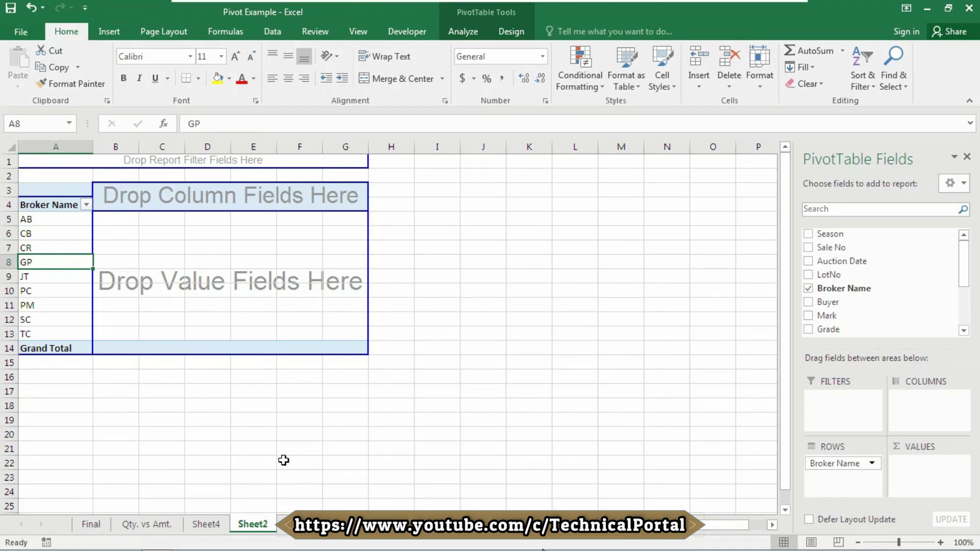
pyautogui.click(286, 524)
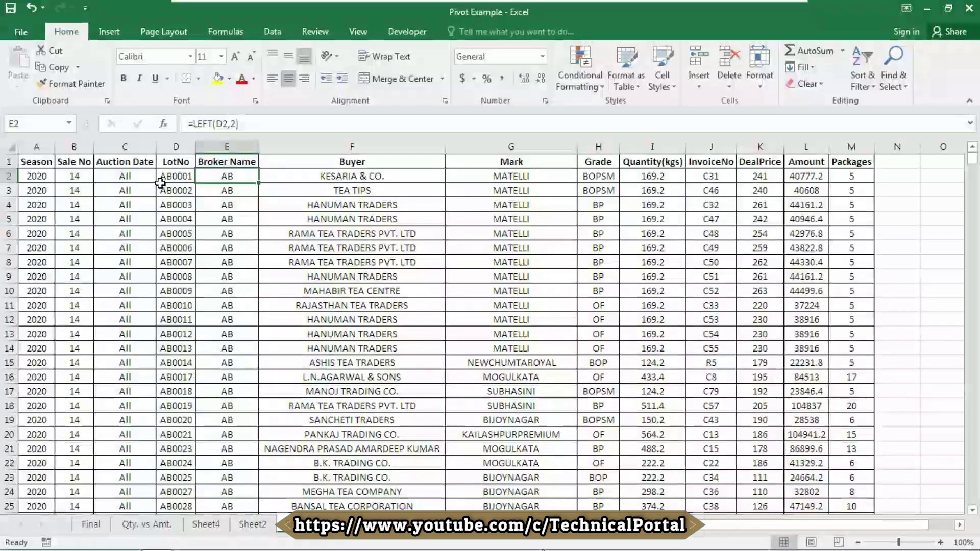
pyautogui.click(250, 524)
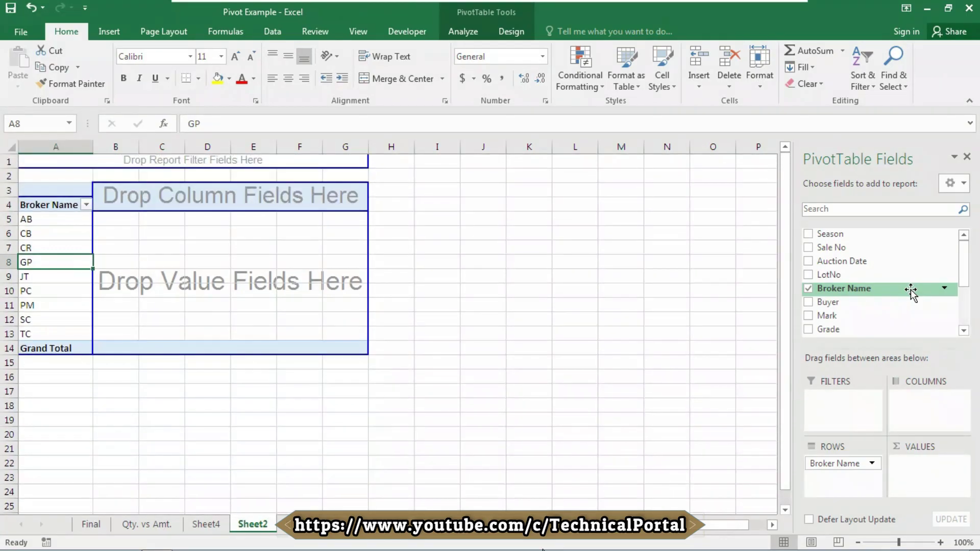
# Add DealPrice to the values area, giving Sum of DealPrice totalling 15544301.
pyautogui.scroll(-5, 967, 332)
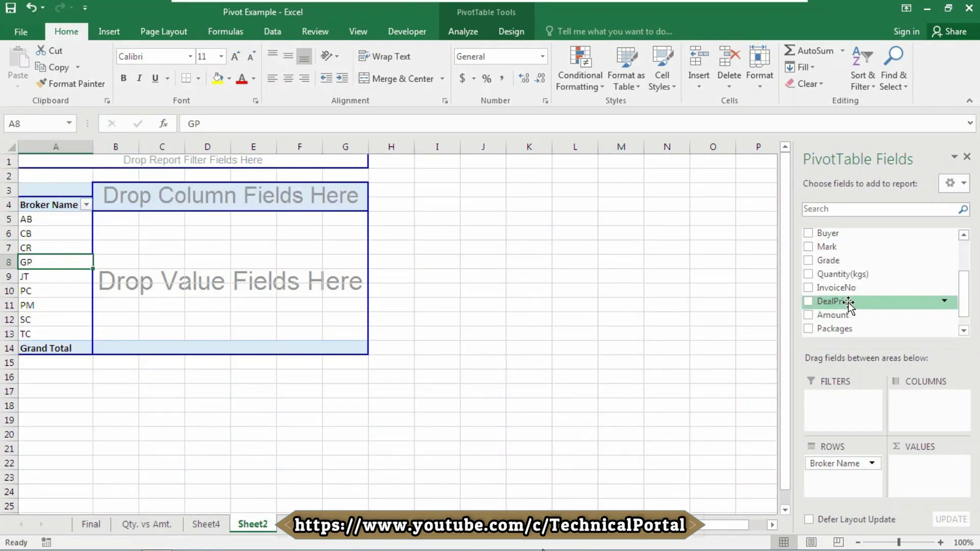
pyautogui.moveTo(843, 302); pyautogui.dragTo(246, 236)
pyautogui.moveTo(180, 225); pyautogui.dragTo(922, 471)
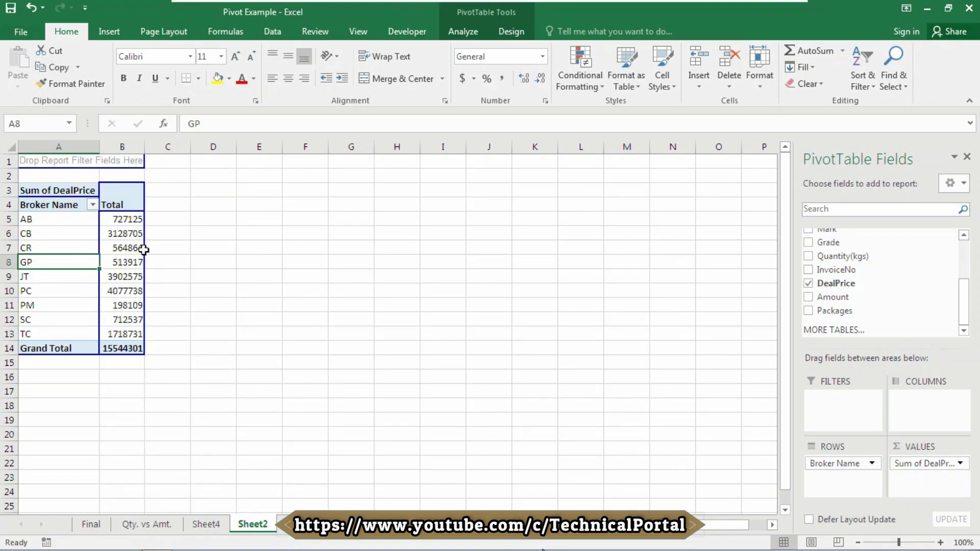
# Switch the DealPrice summary from Sum to Average, giving a grand total of 141.8405055.
pyautogui.moveTo(143, 249)
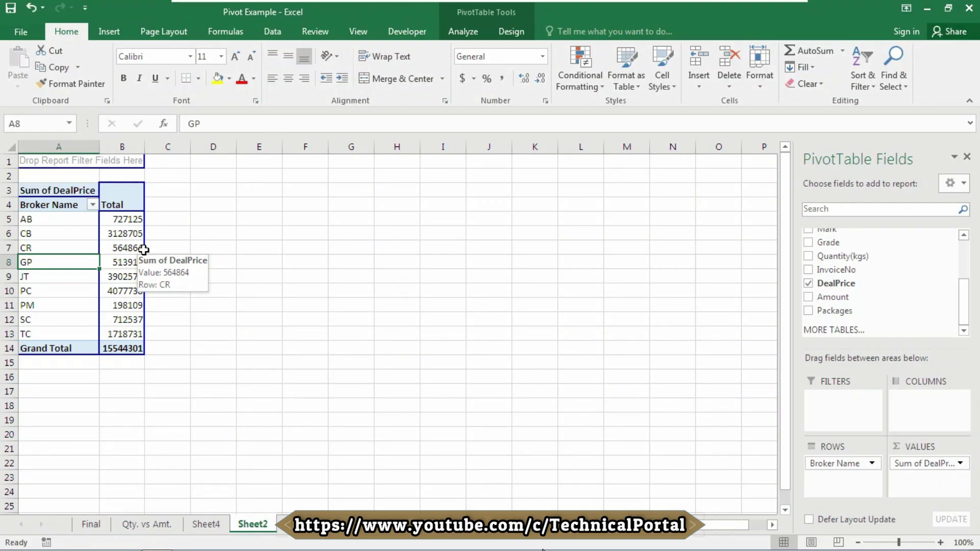
pyautogui.moveTo(127, 233)
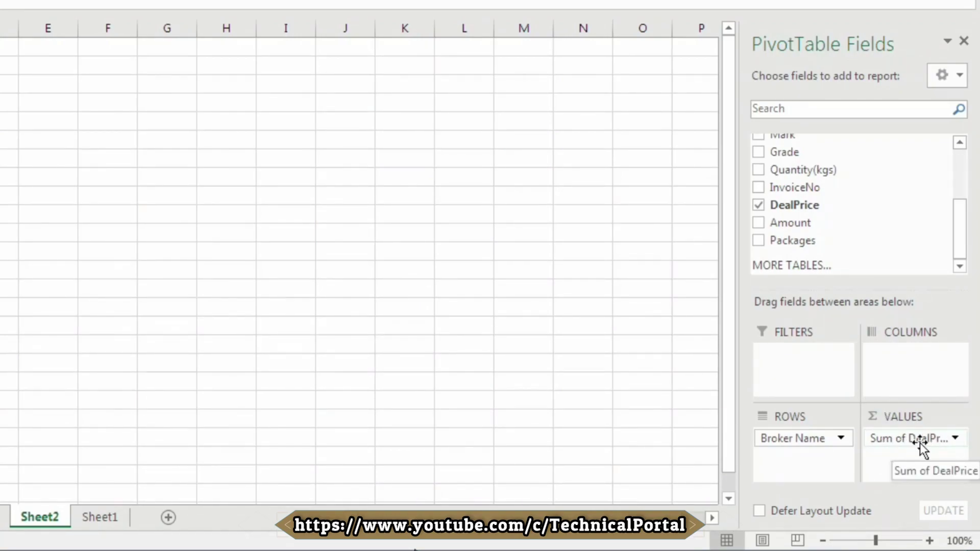
pyautogui.click(955, 438)
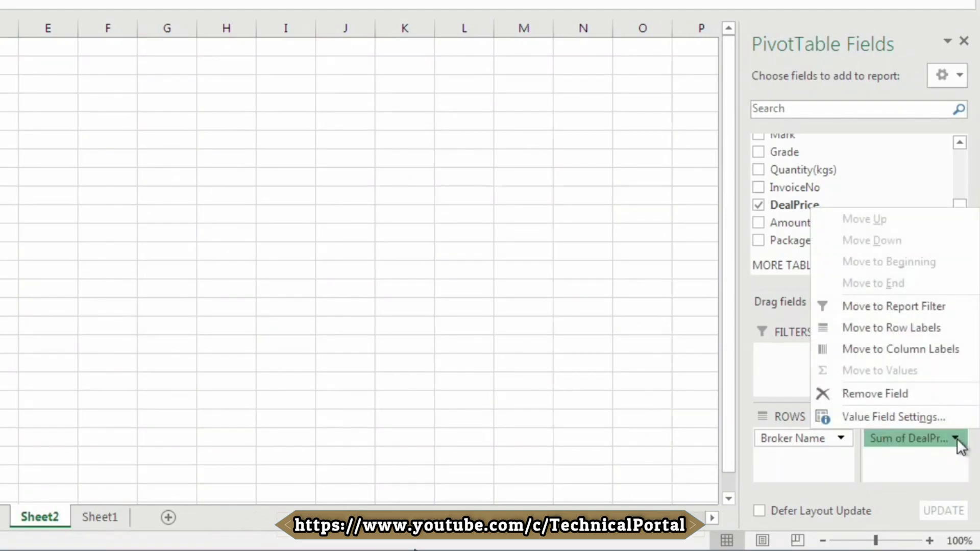
pyautogui.click(918, 417)
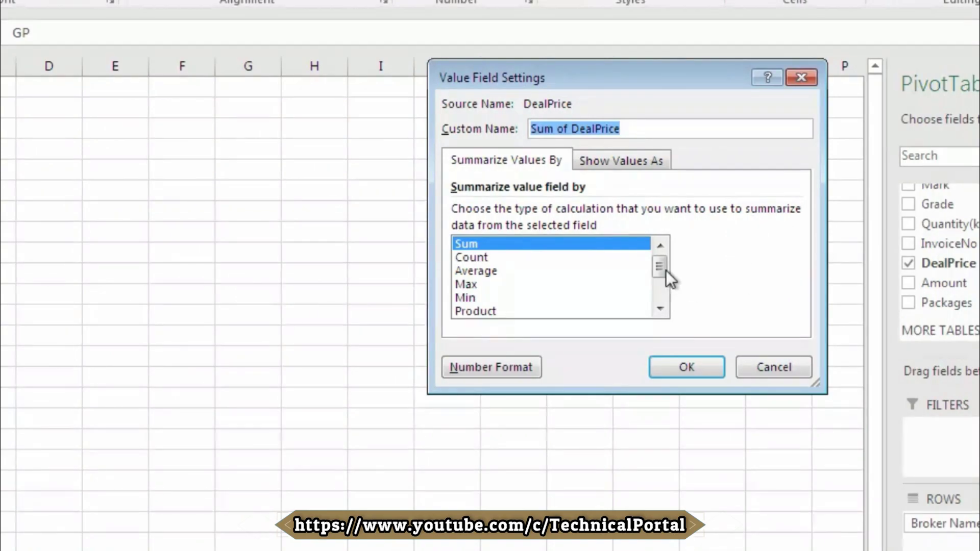
pyautogui.click(476, 272)
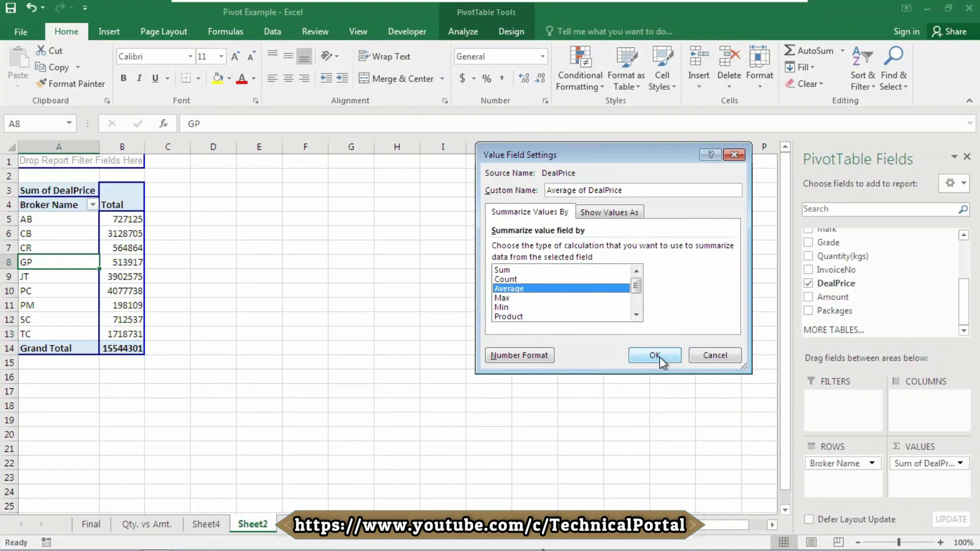
pyautogui.click(691, 368)
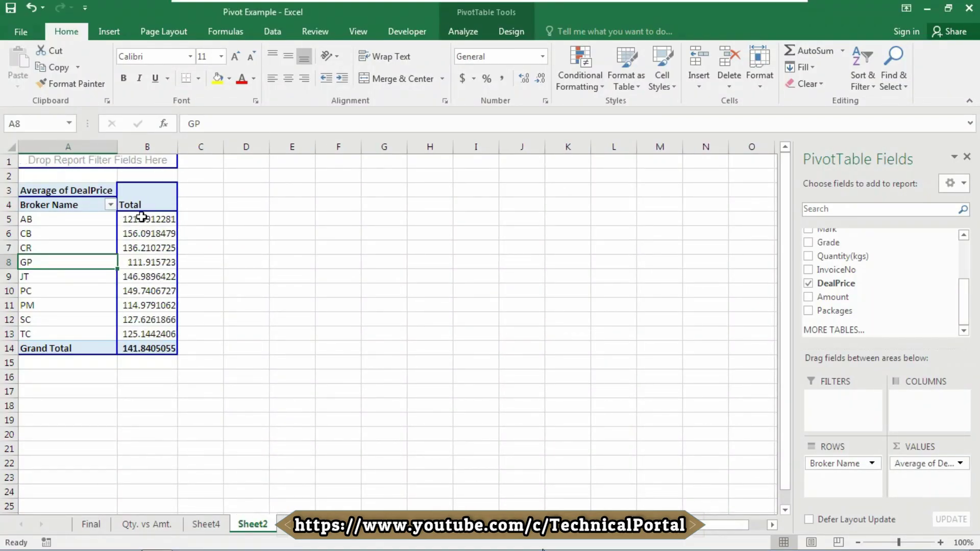
pyautogui.moveTo(141, 221)
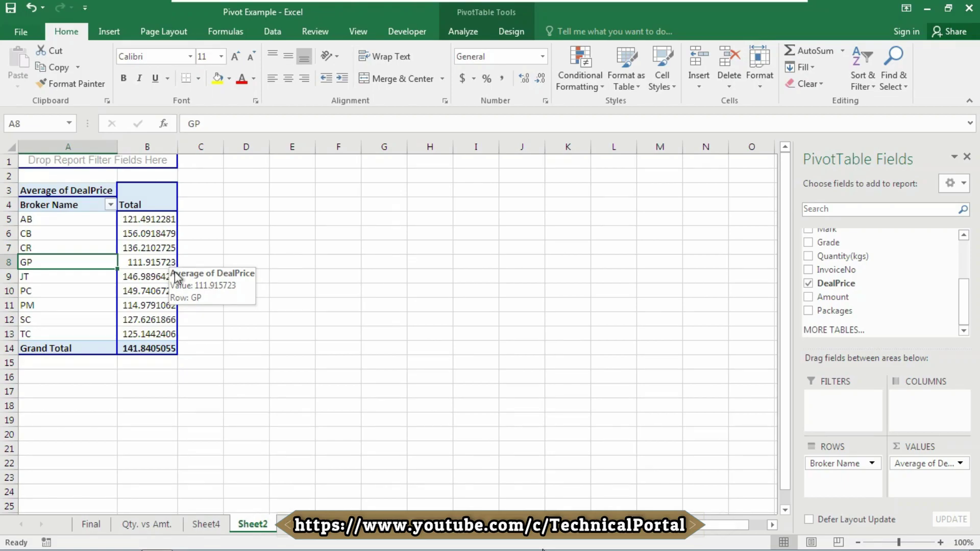
# Format Average of DealPrice as Number with 2 decimal places, e.g. AB showing 121.49.
pyautogui.click(174, 289)
pyautogui.click(960, 463)
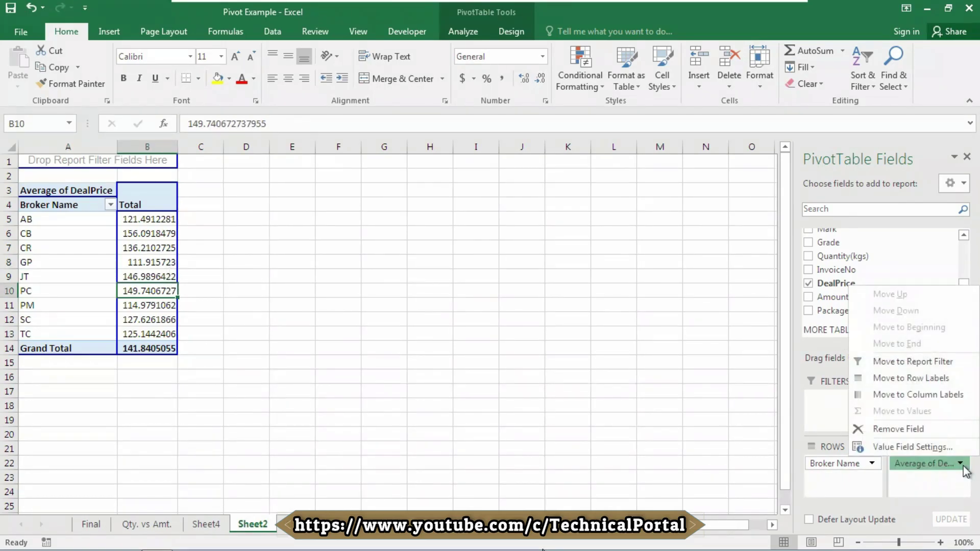
pyautogui.click(928, 447)
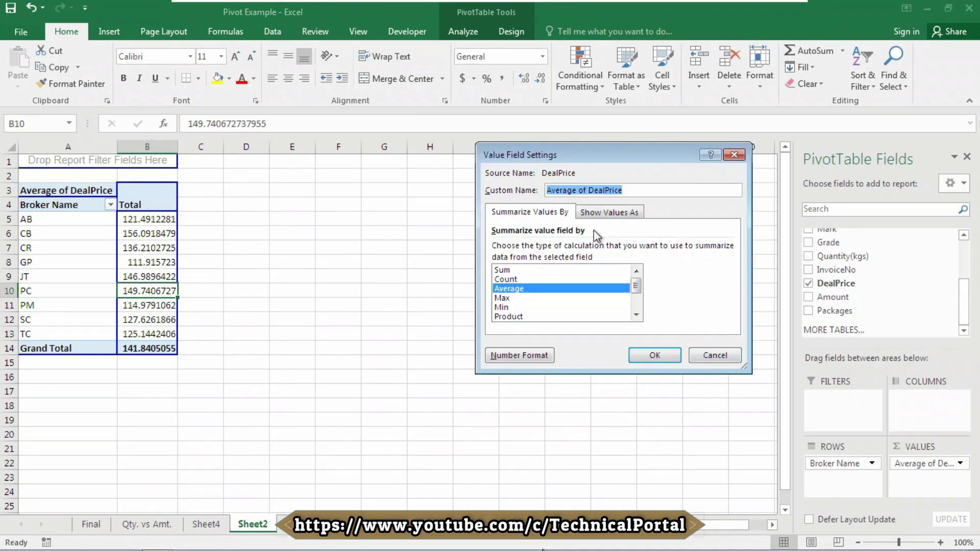
pyautogui.click(539, 357)
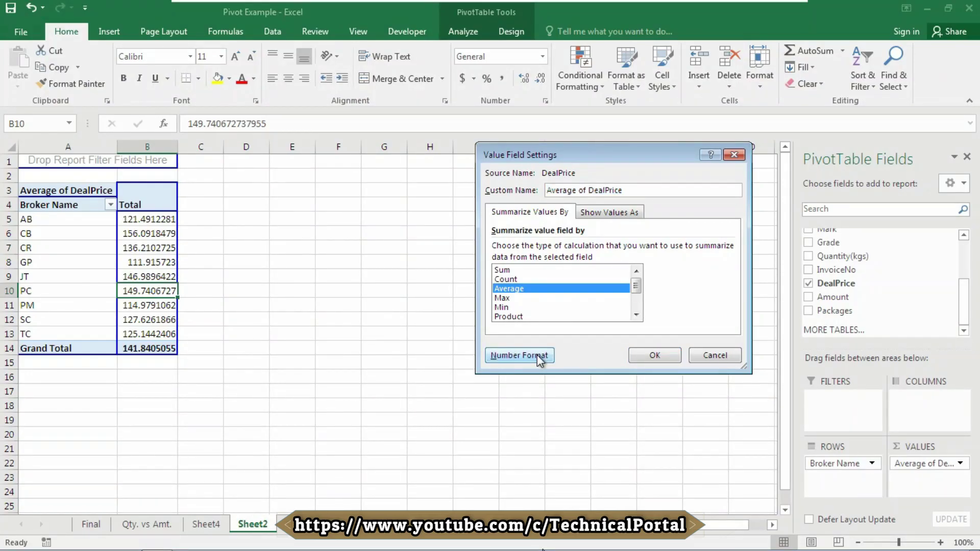
pyautogui.click(450, 167)
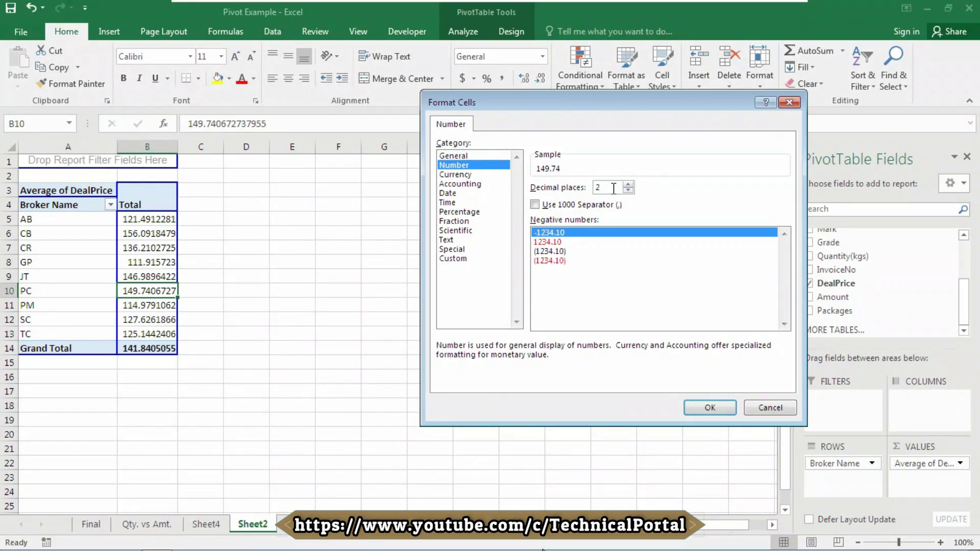
pyautogui.click(708, 408)
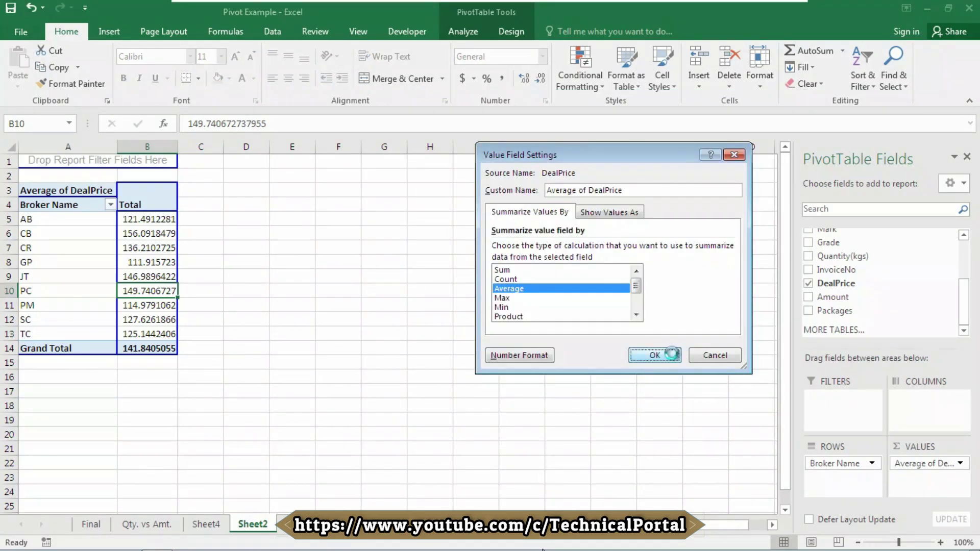
pyautogui.click(668, 354)
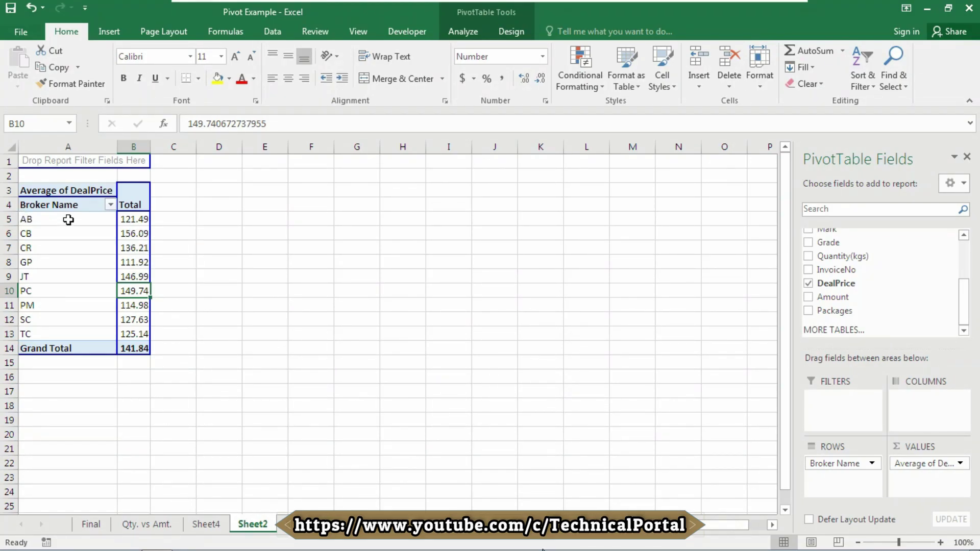
pyautogui.click(110, 205)
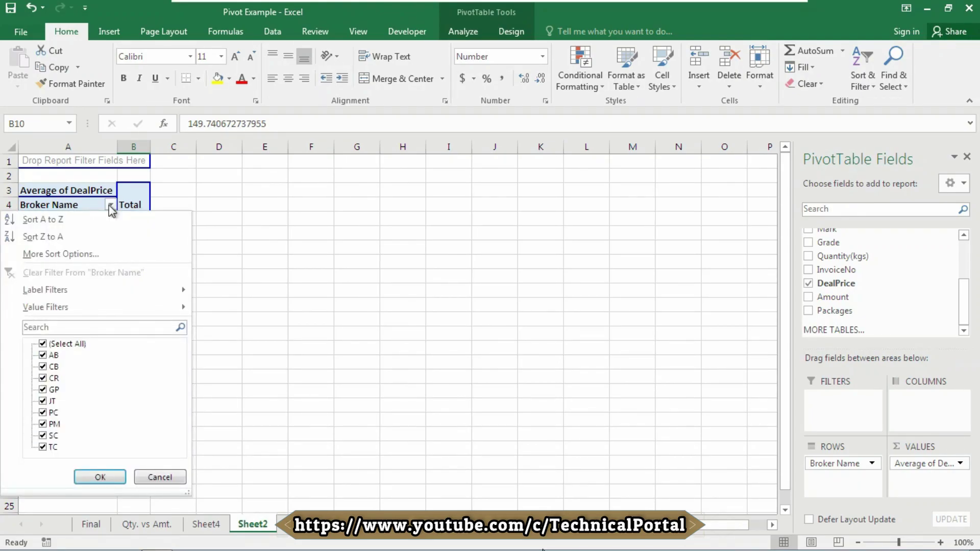
pyautogui.click(43, 344)
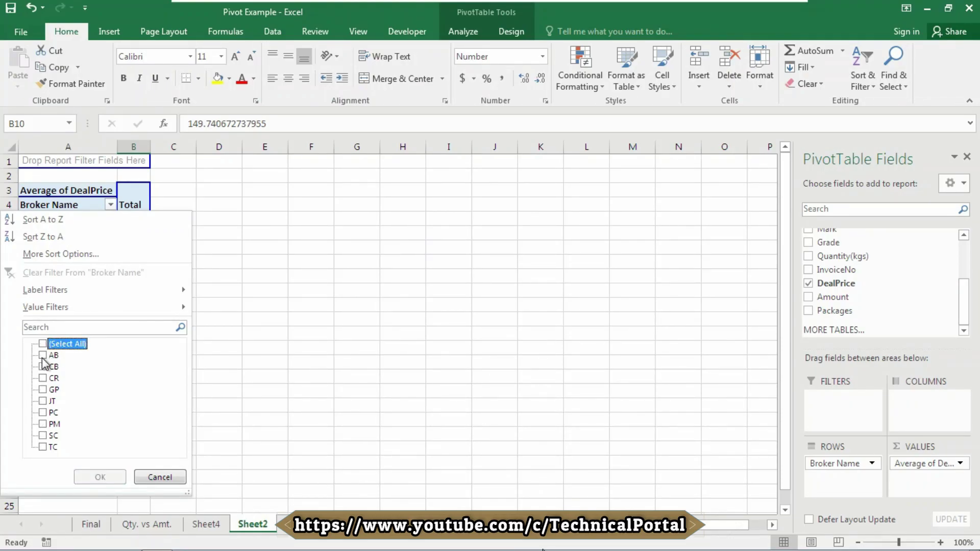
pyautogui.click(43, 355)
pyautogui.click(100, 475)
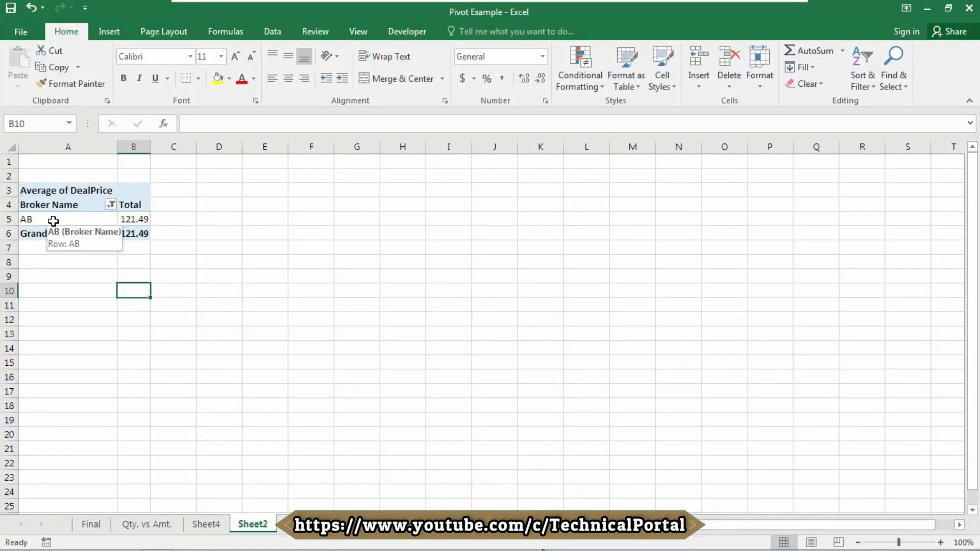
pyautogui.click(110, 204)
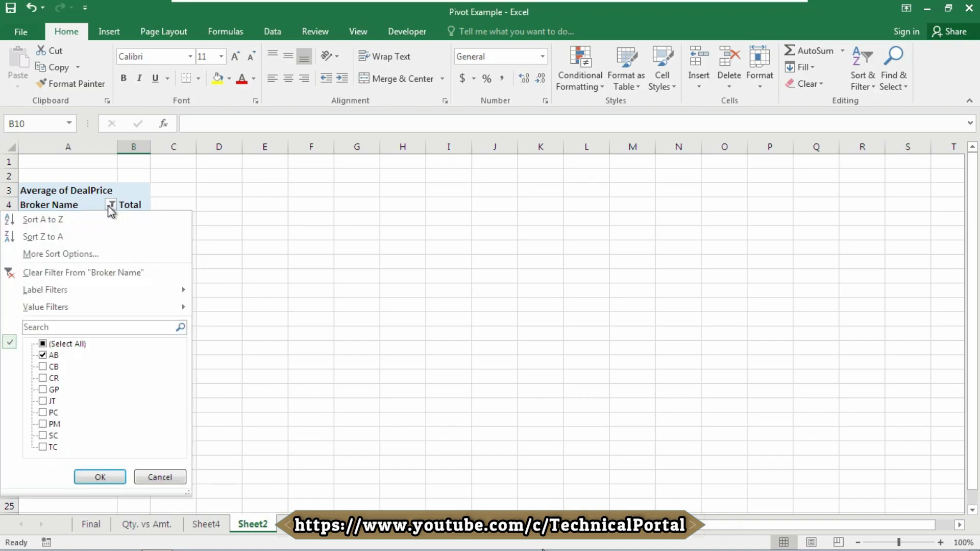
pyautogui.click(44, 344)
pyautogui.click(100, 478)
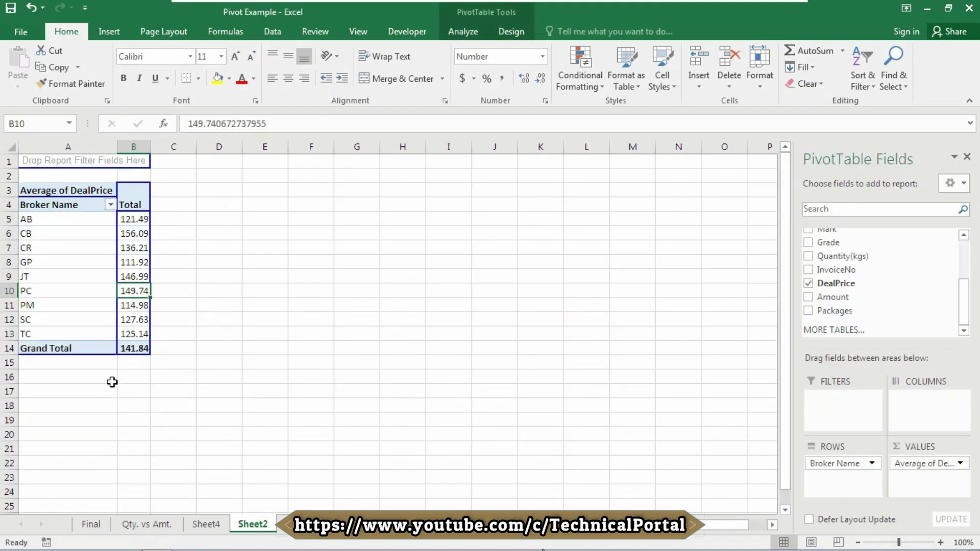